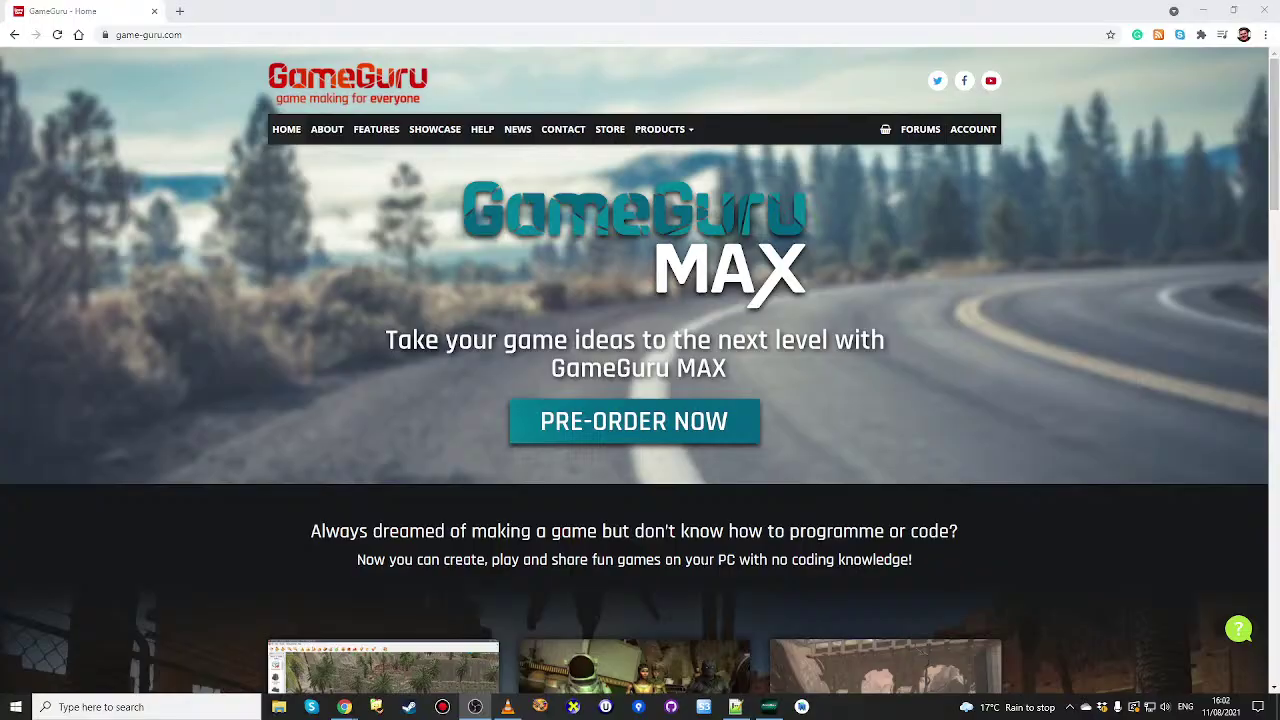
Step: Search the library for 'ca' and place Candlestick - Lit on the checkered floor
left_click(768, 707)
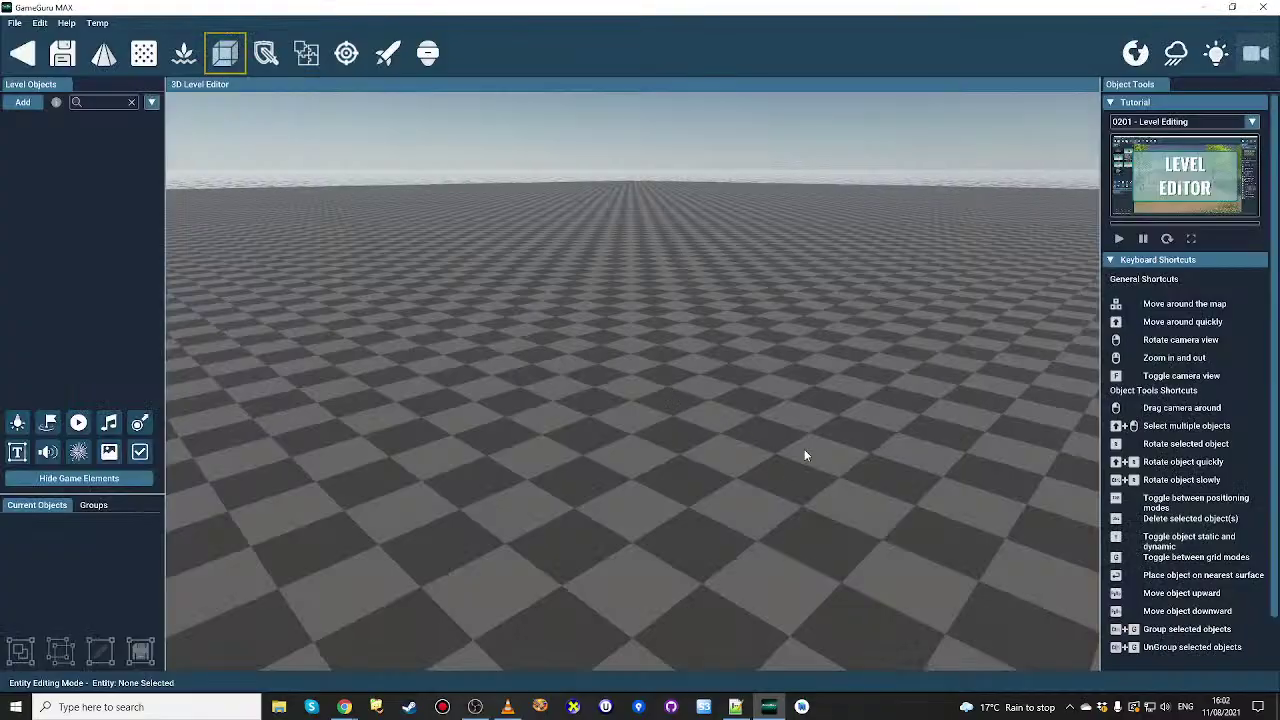
left_click(23, 103)
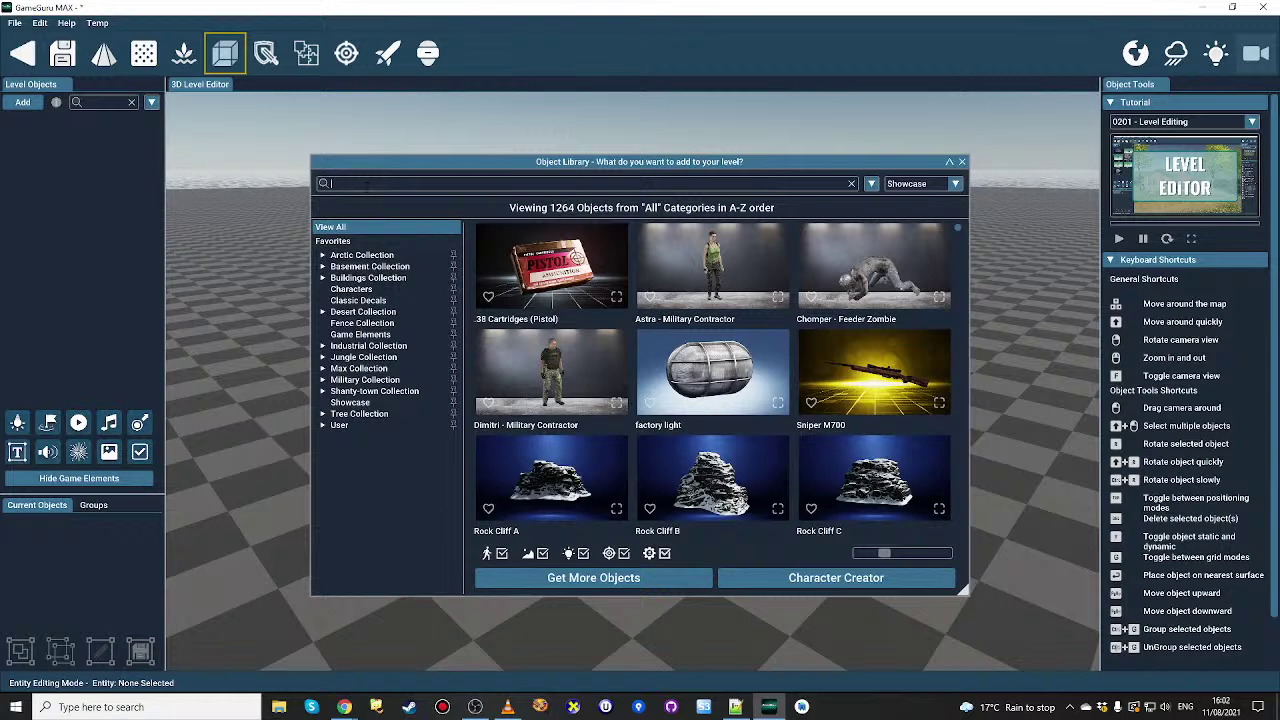
type("ca")
left_click(551, 370)
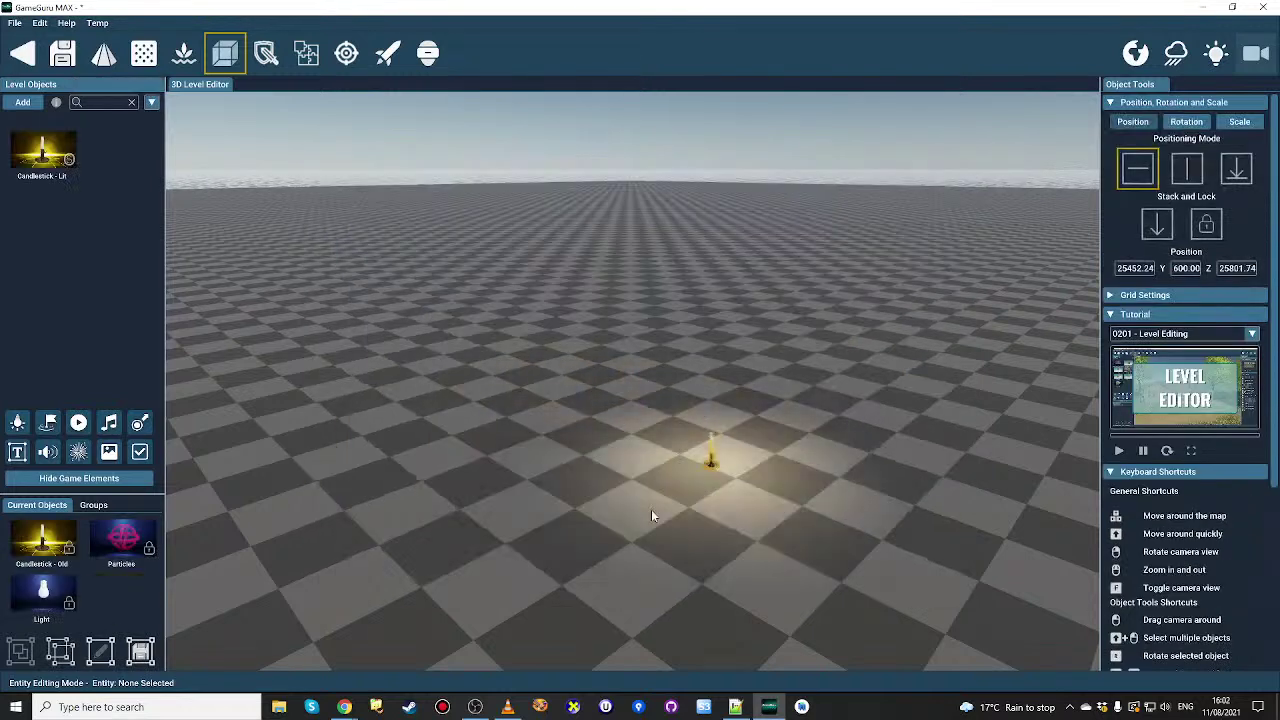
left_click(560, 486)
Step: Nudge the lit candlestick to a slightly new spot and bring the camera closer to it
scroll(560, 486, "up", 6)
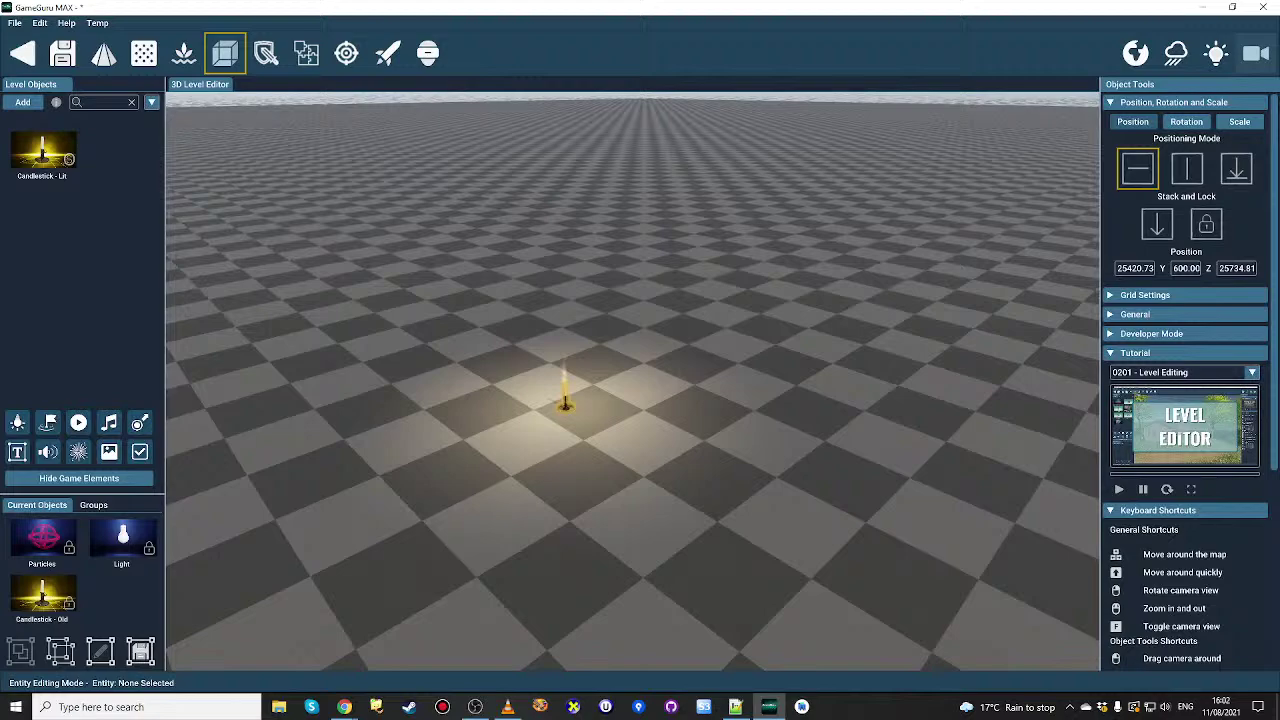
scroll(579, 484, "down", 4)
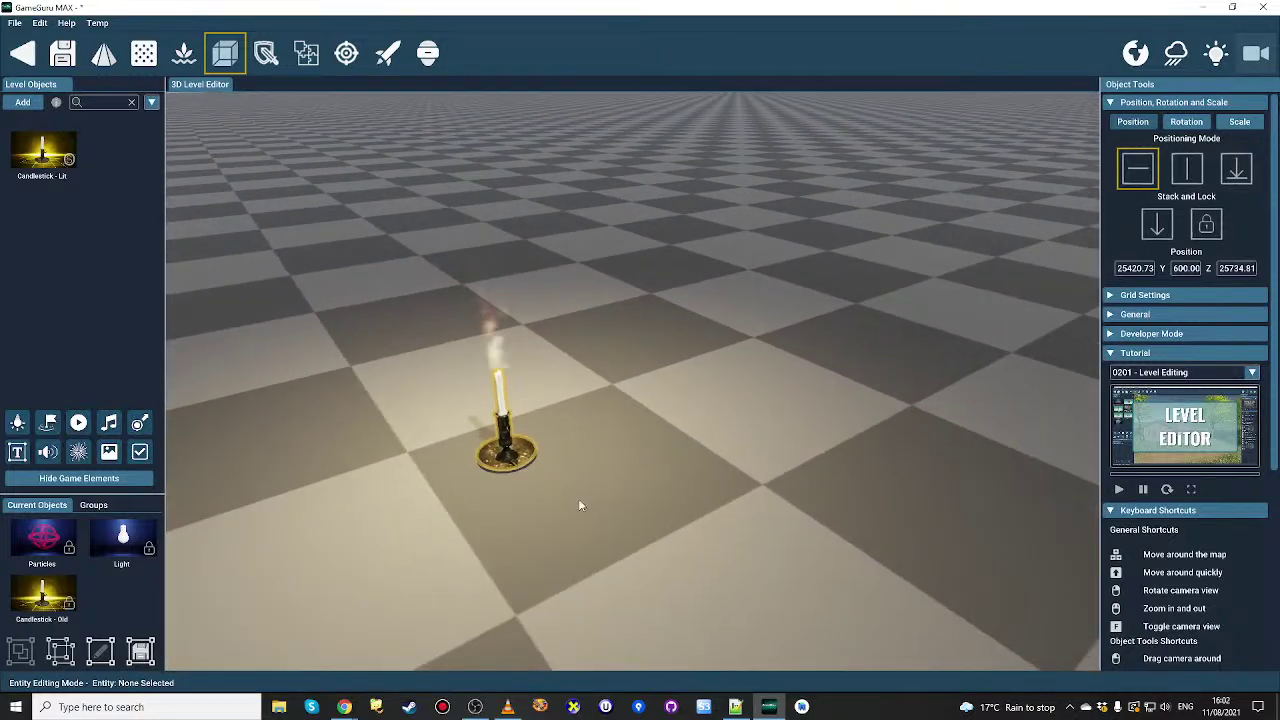
mouse_move(579, 484)
right_mouse_down()
mouse_move(605, 458)
mouse_move(565, 480)
mouse_move(578, 470)
mouse_move(561, 468)
right_mouse_up()
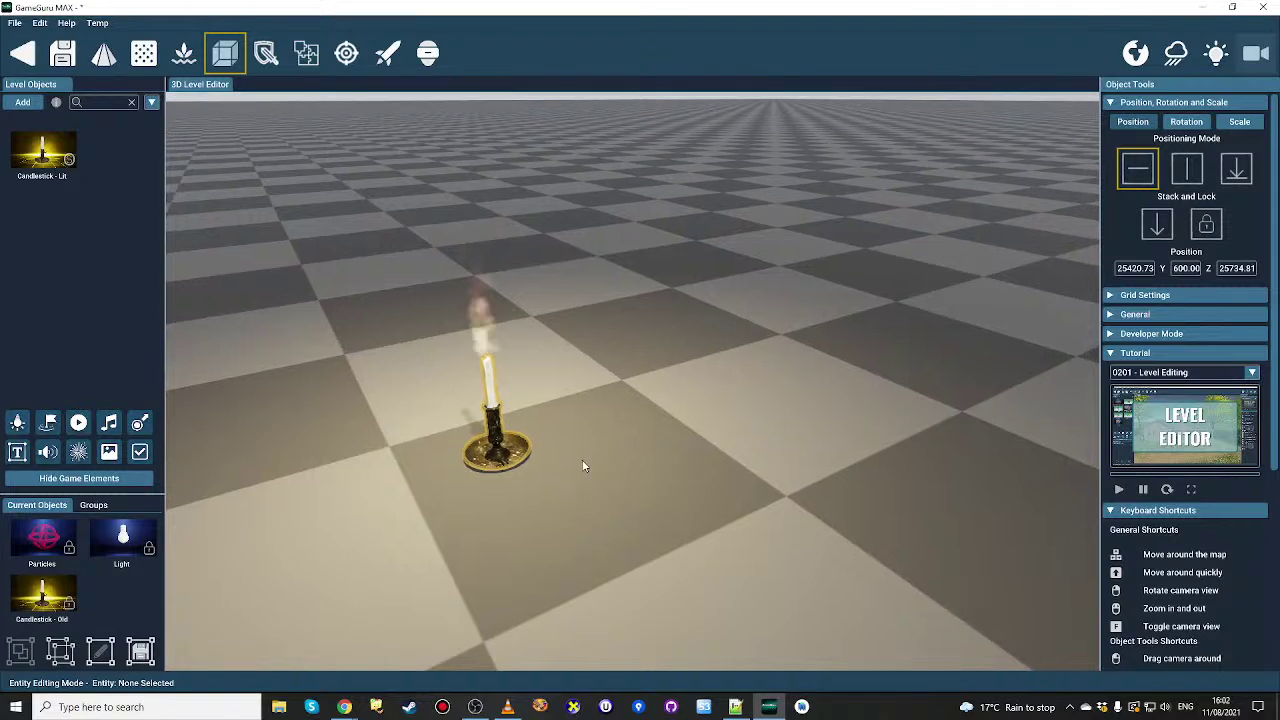
left_click(498, 453)
left_click_drag(491, 474, 468, 498)
right_click(465, 418)
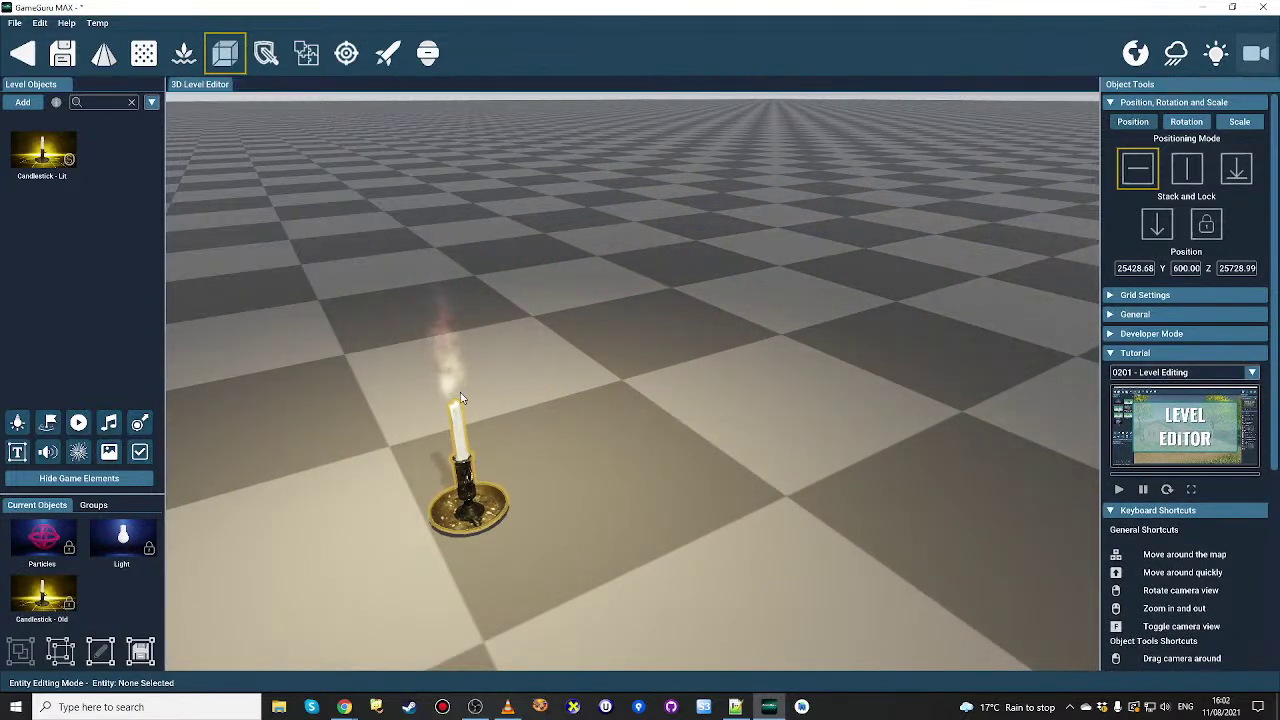
key("w")
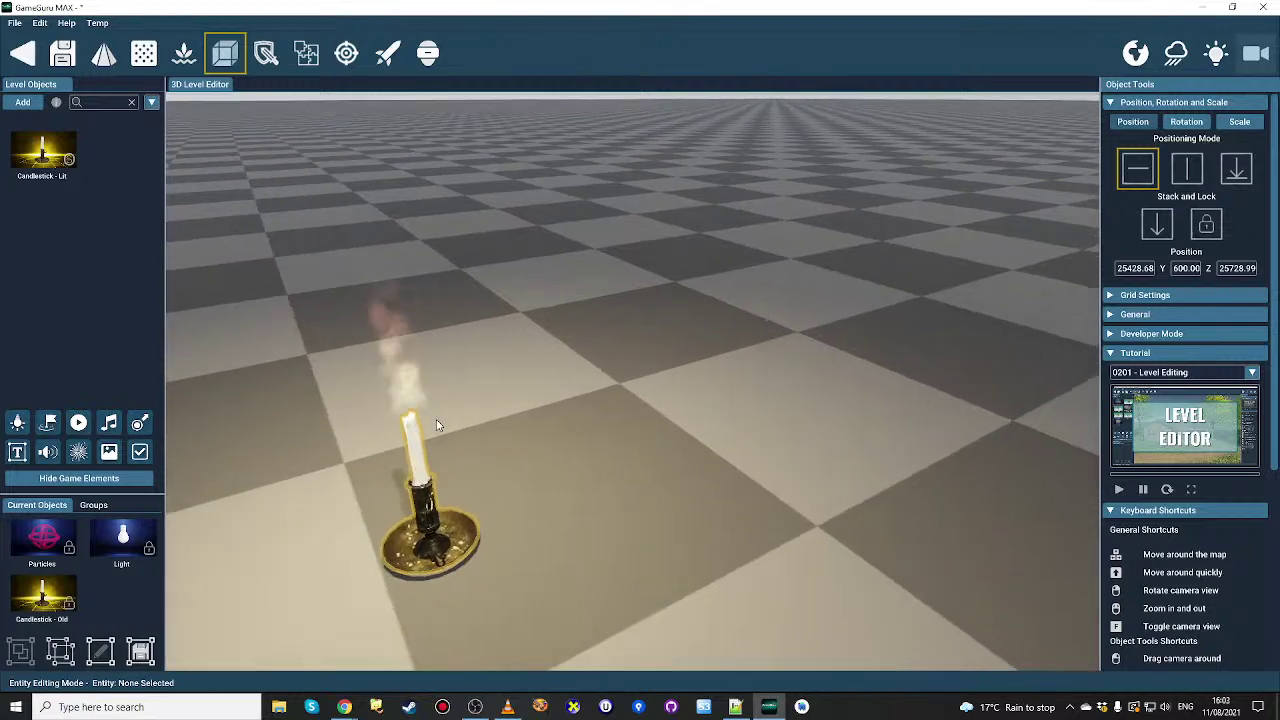
Step: Add Candlestick - Flame to the floor beside the first candlestick
key("s")
key("w")
key("s")
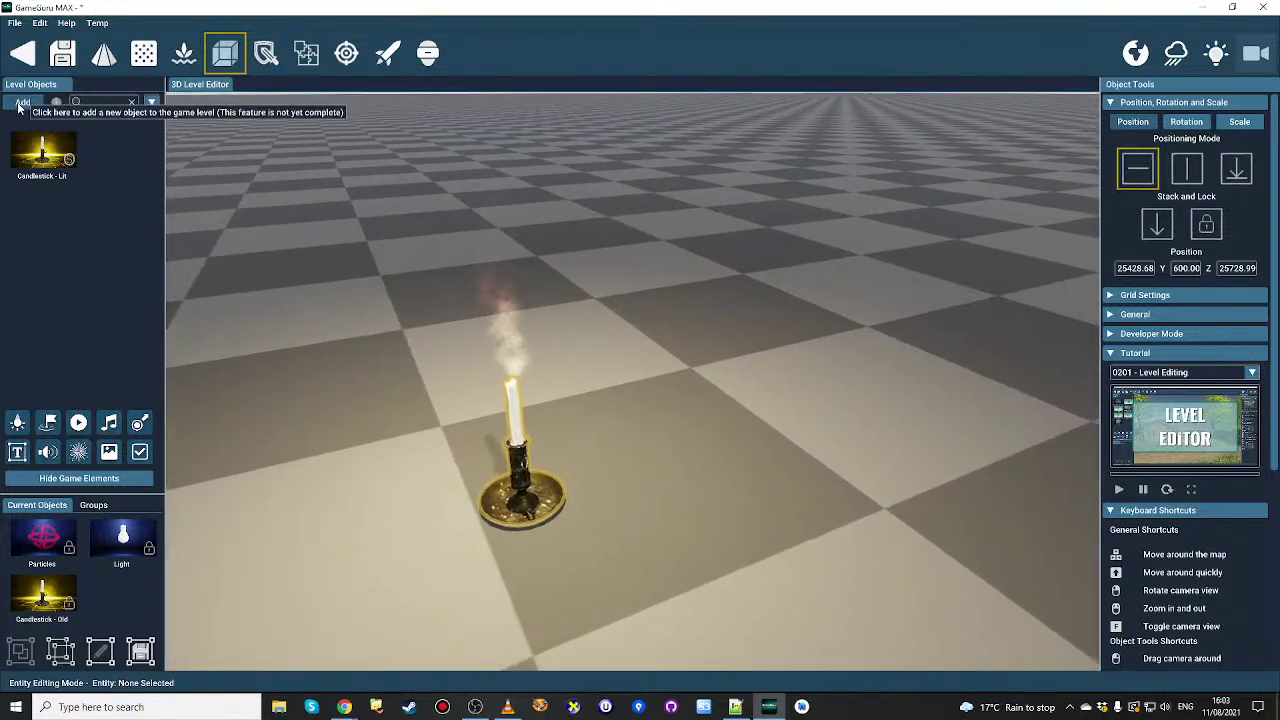
left_click(22, 102)
scroll(880, 316, "down", 2)
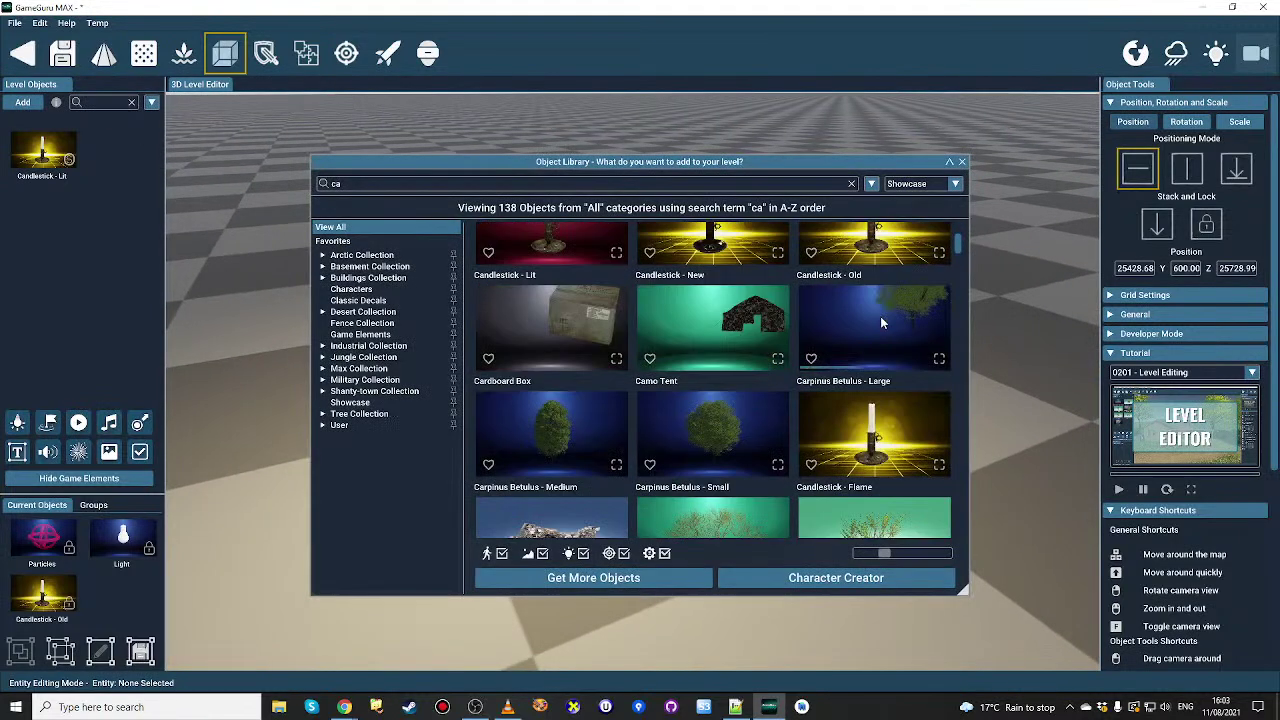
left_click(876, 440)
left_click(680, 480)
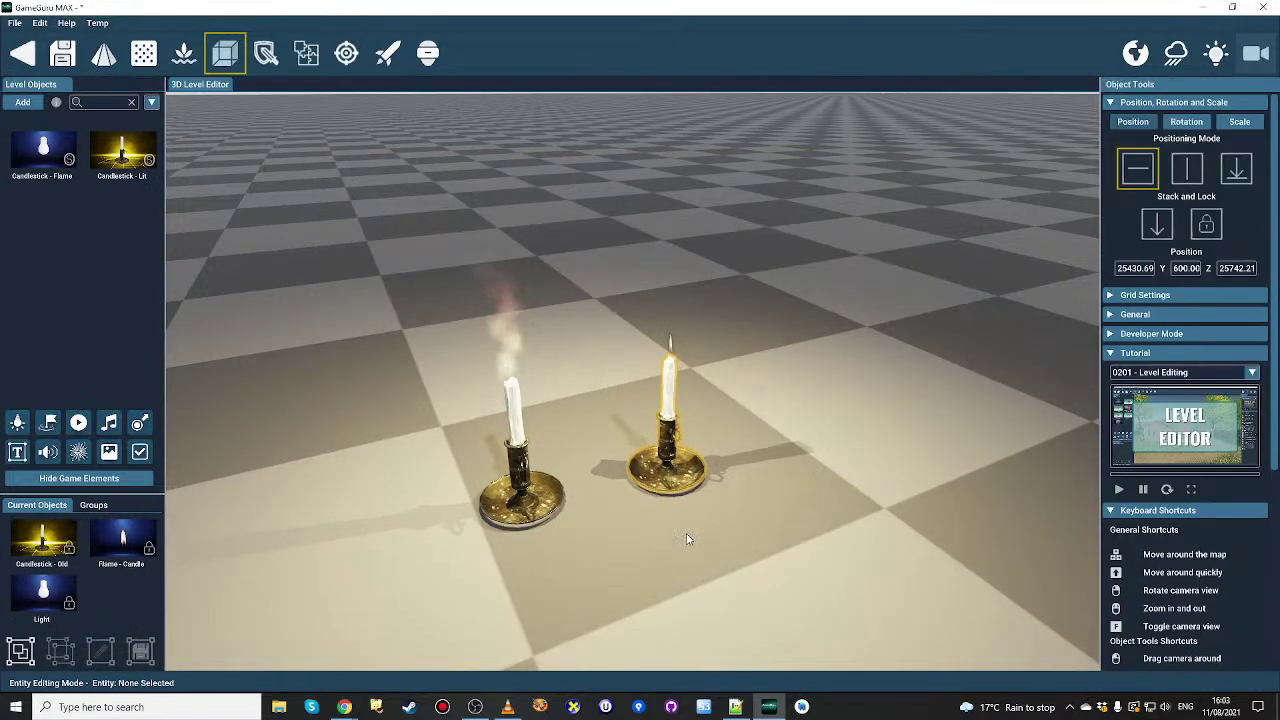
Step: Drag the flame candlestick into its final position beside the lit one
scroll(686, 534, "up", 3)
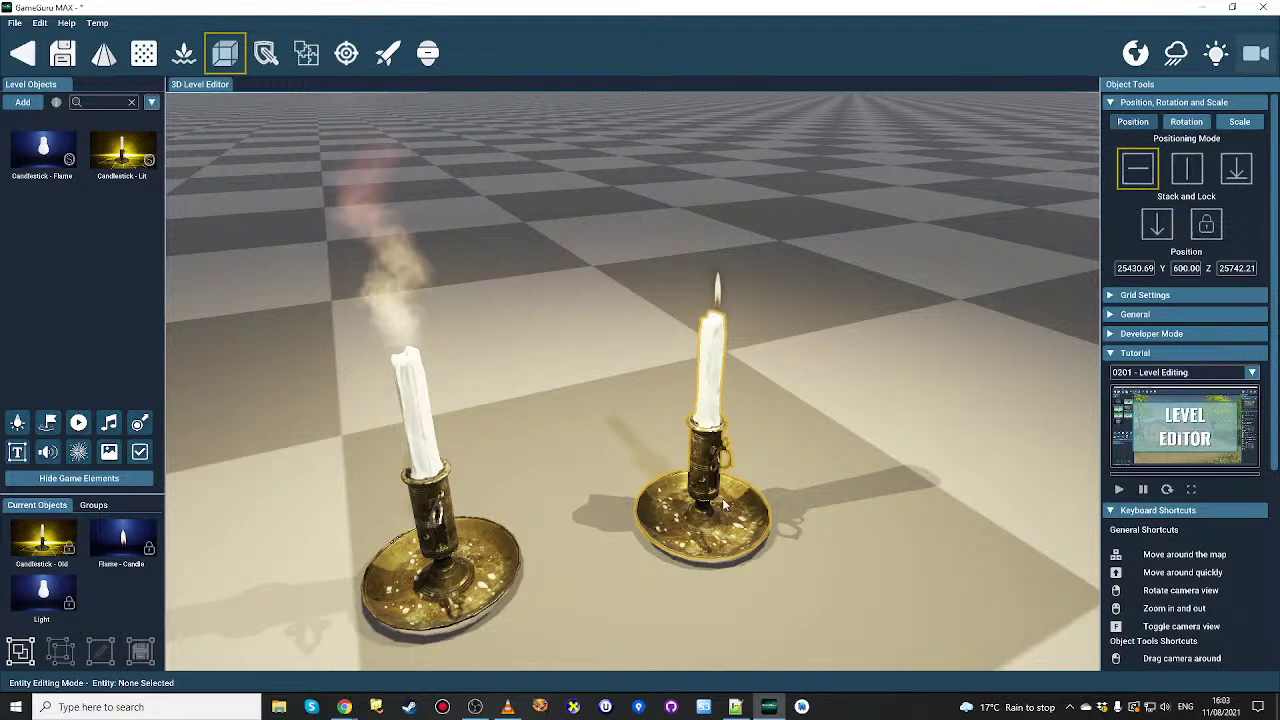
left_click_drag(720, 312, 708, 543)
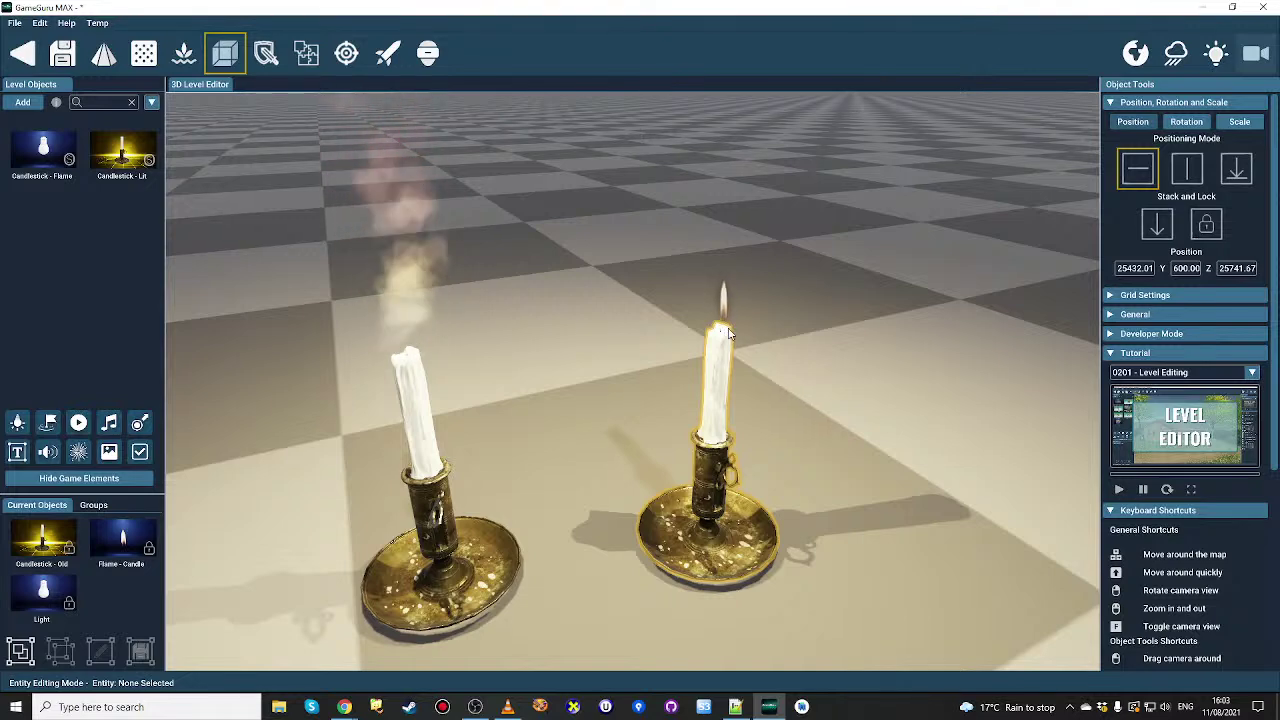
left_click_drag(718, 528, 664, 532)
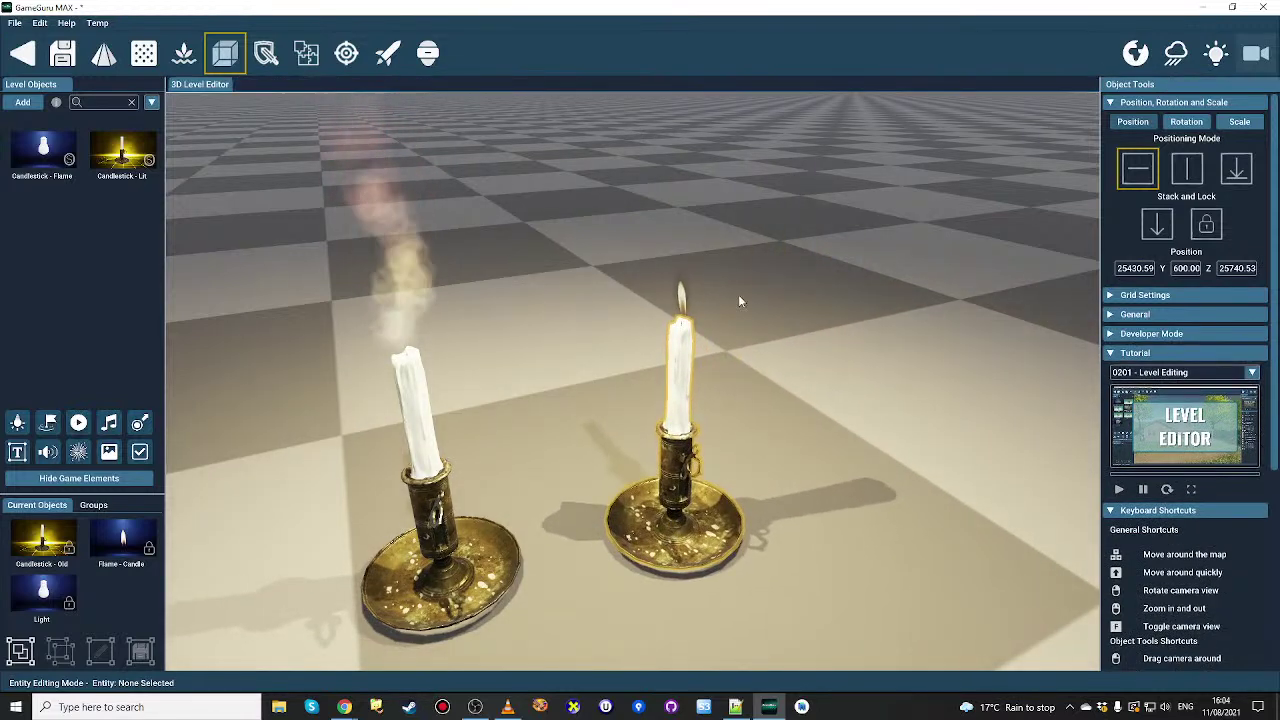
scroll(686, 418, "down", 10)
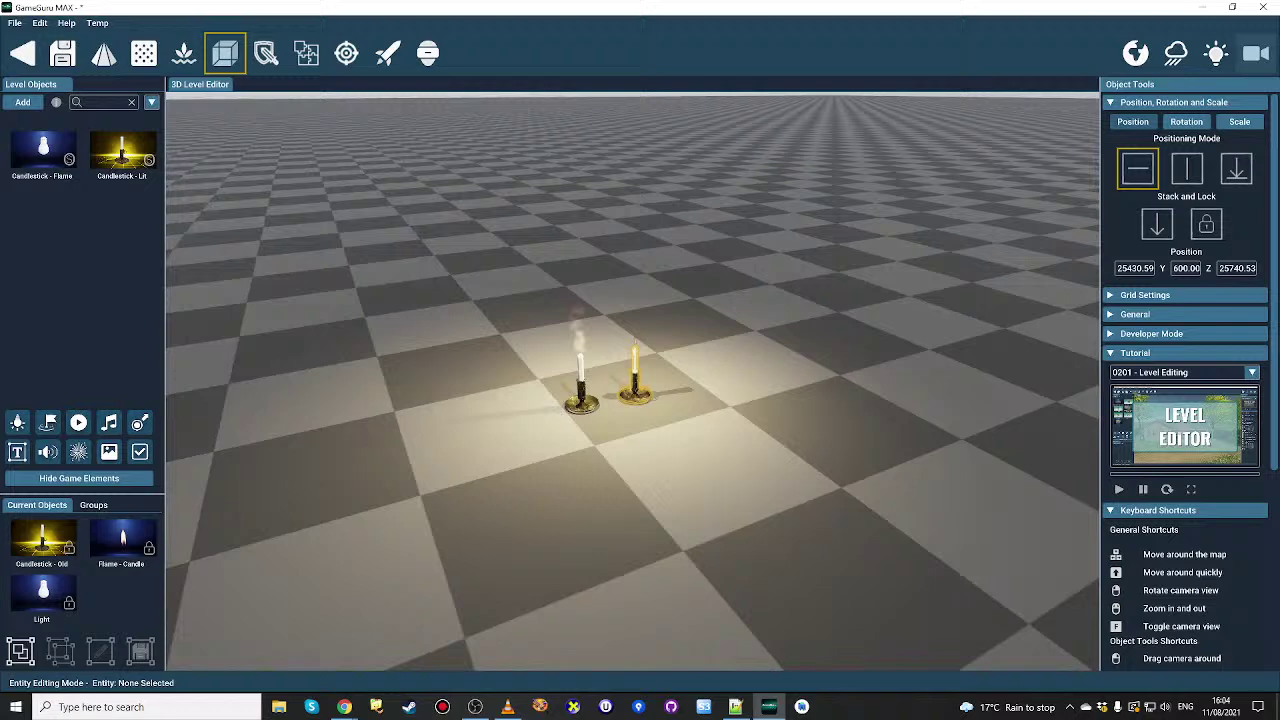
Step: Place Camp Fire - Lit on the floor near the two candlesticks
key("d")
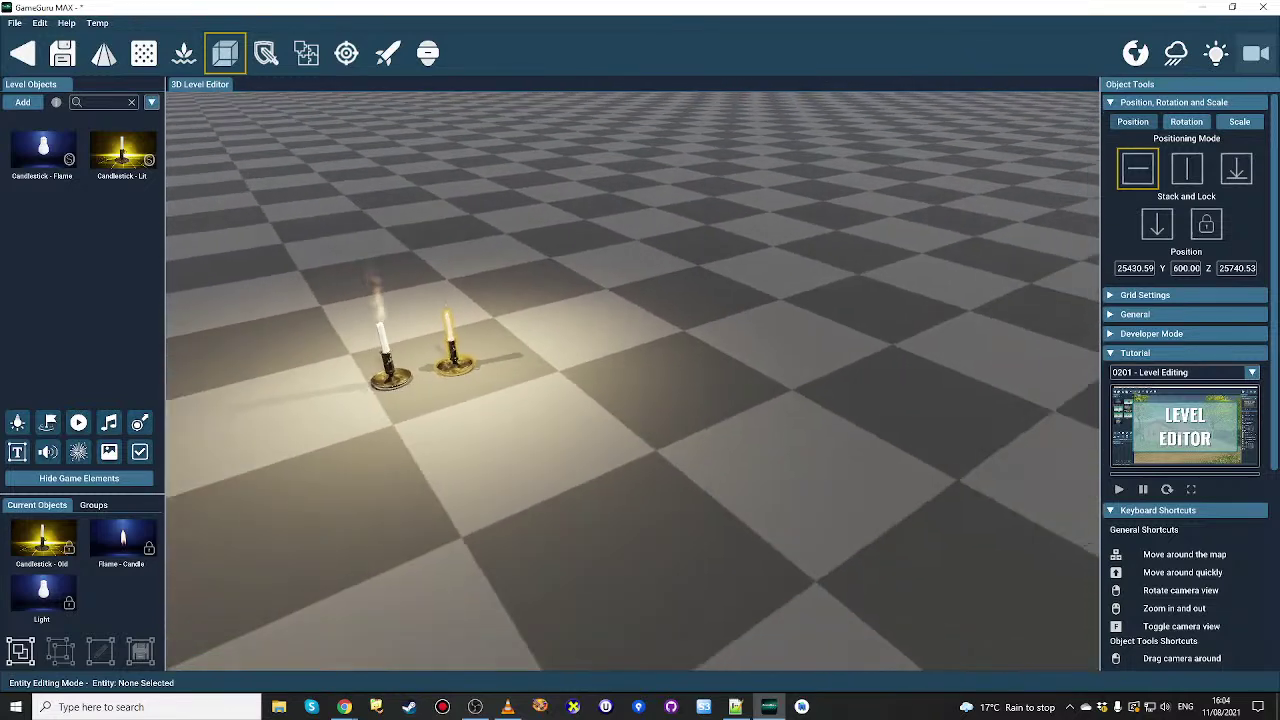
left_click(14, 102)
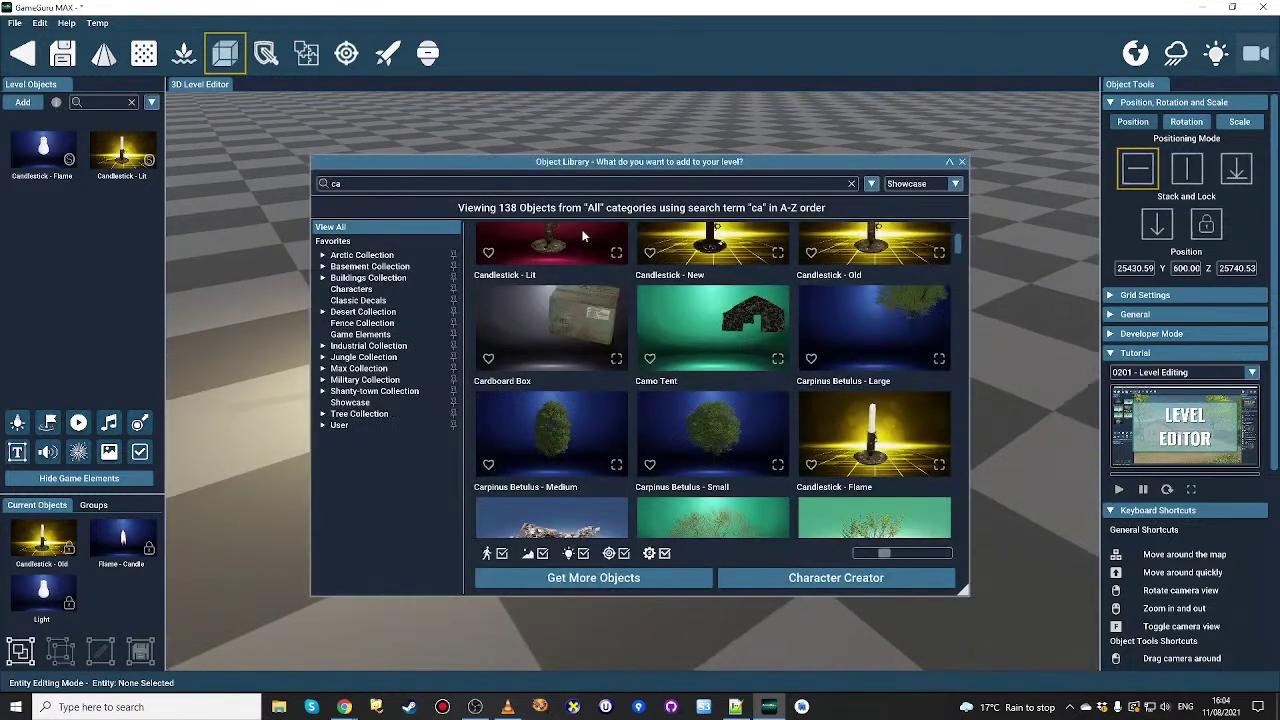
scroll(868, 268, "up", 1)
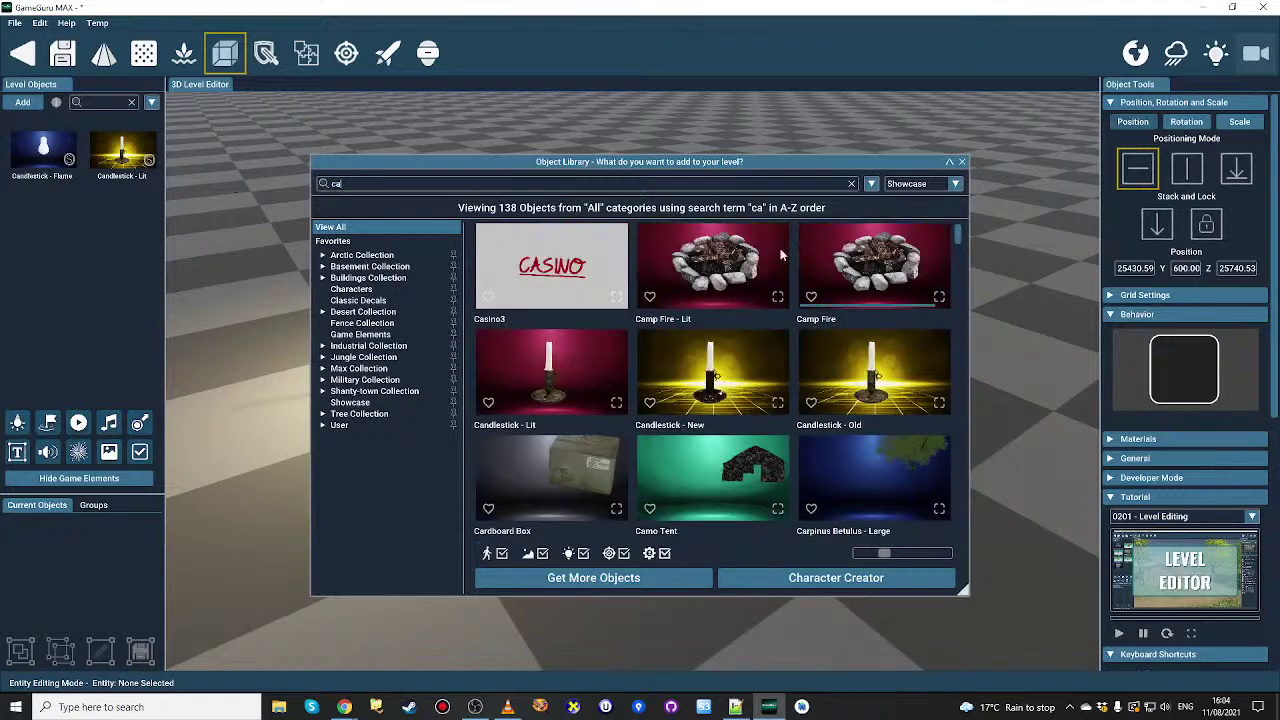
left_click(743, 263)
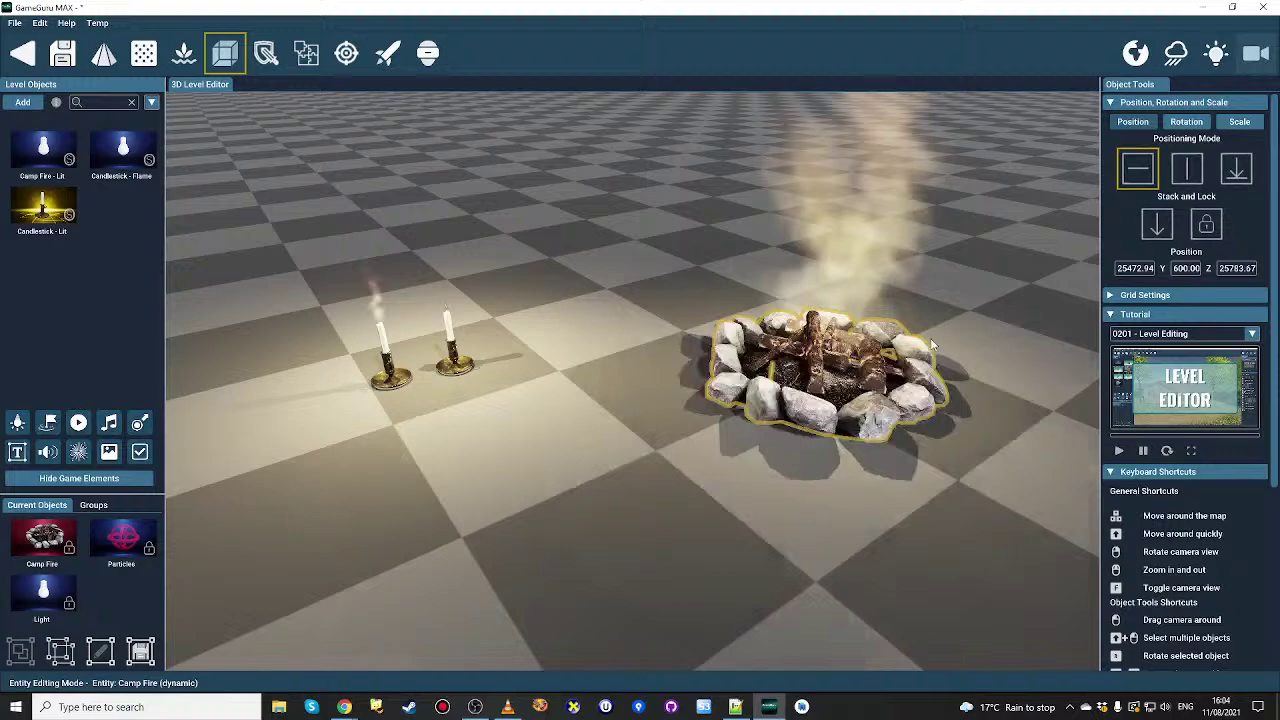
scroll(480, 440, "down", 3)
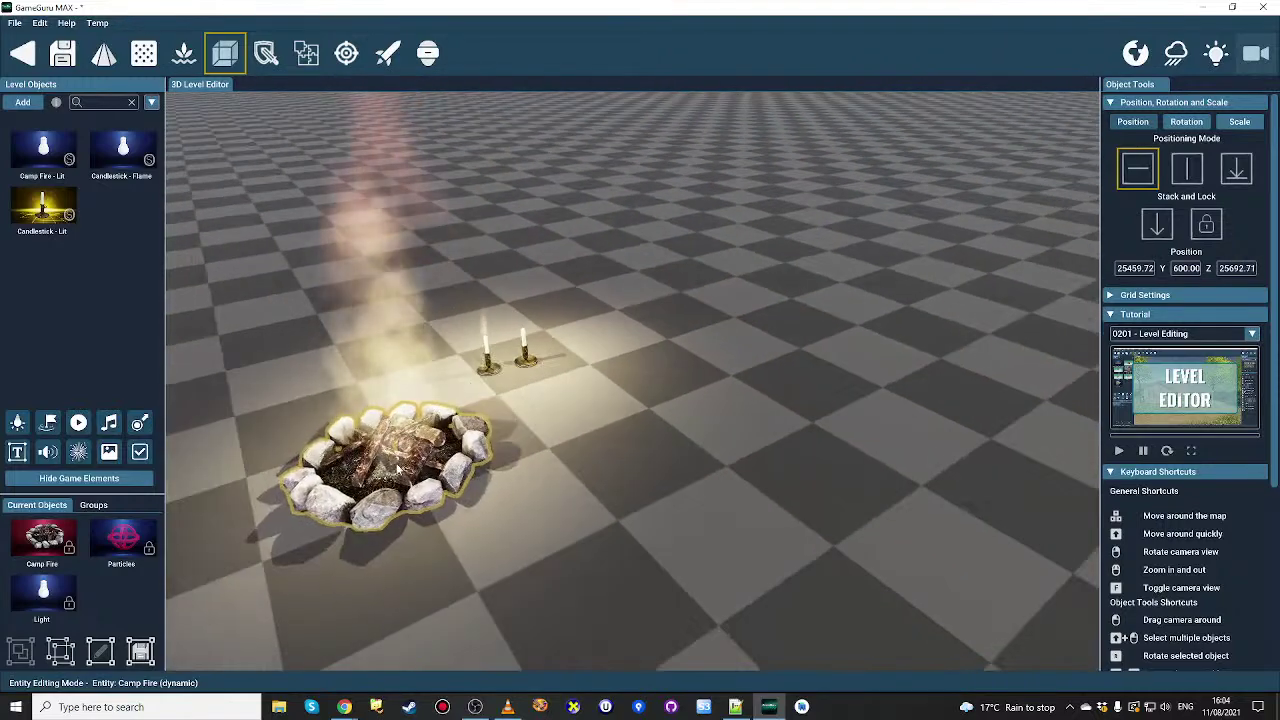
left_click(491, 463)
Step: Tilt and zoom the camera to show the campfire against the horizon
scroll(491, 463, "down", 3)
scroll(494, 466, "up", 2)
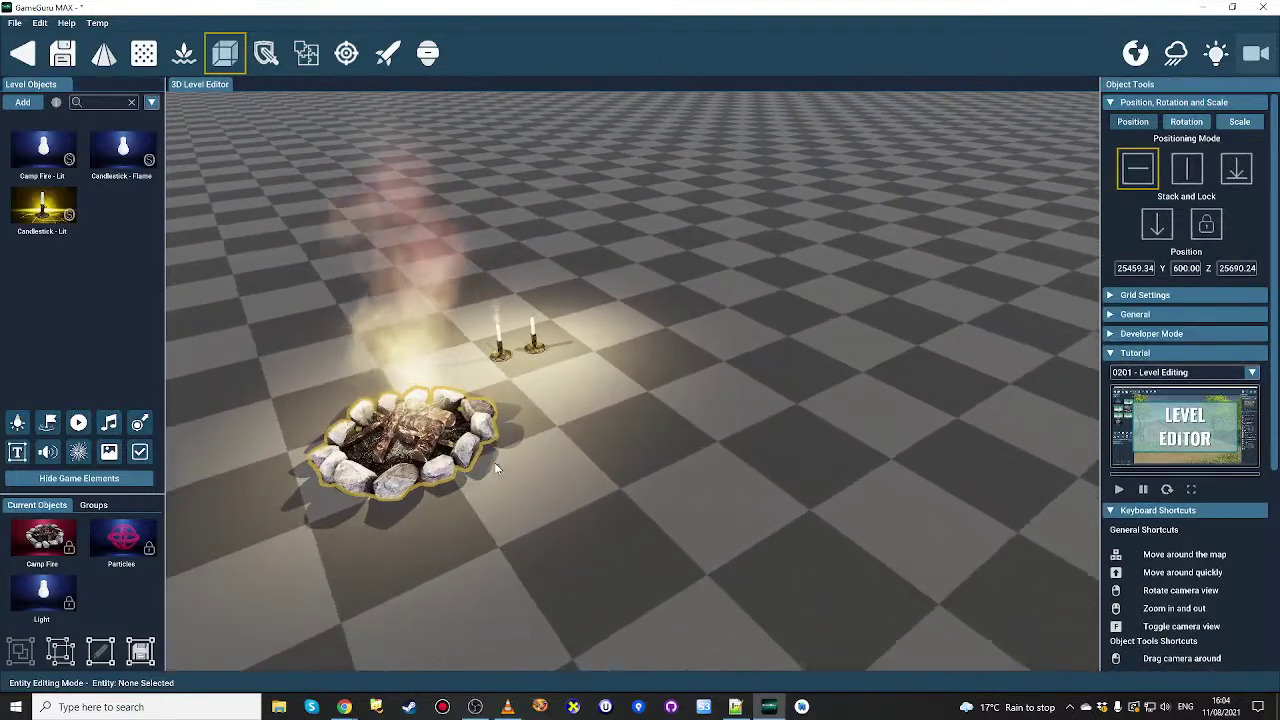
scroll(480, 360, "up", 2)
right_click_drag(480, 360, 482, 400)
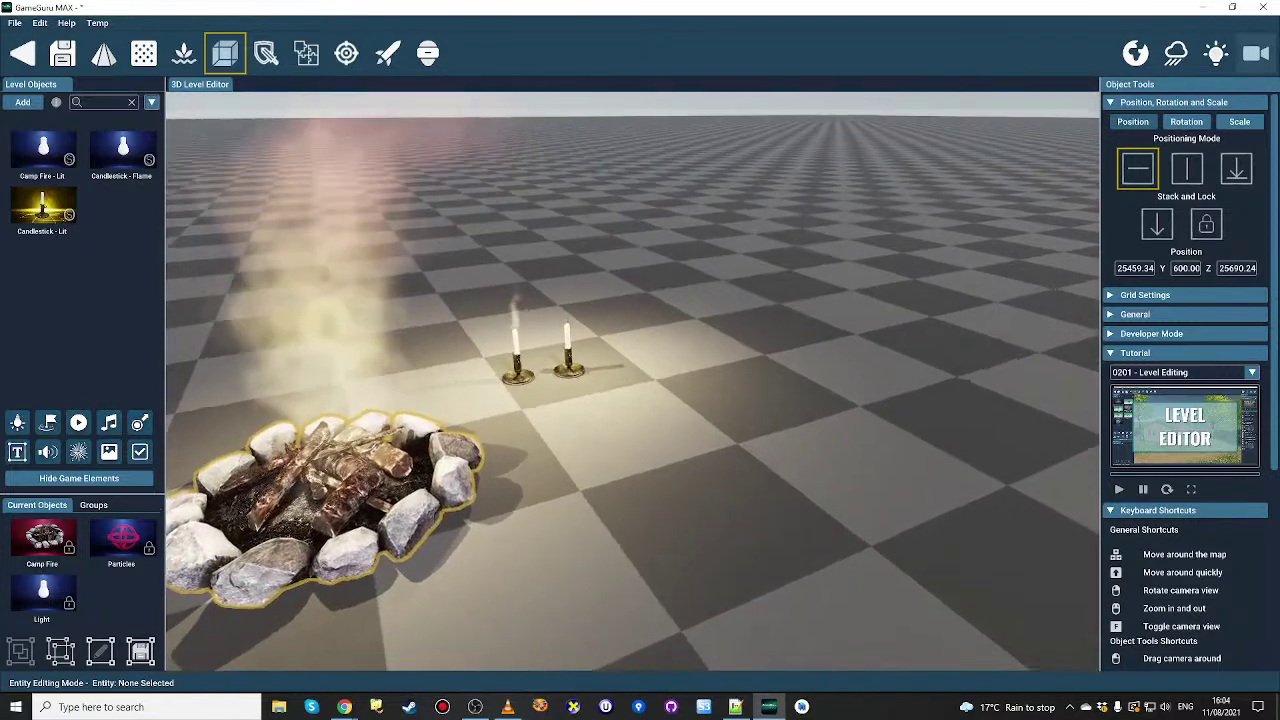
scroll(482, 400, "down", 2)
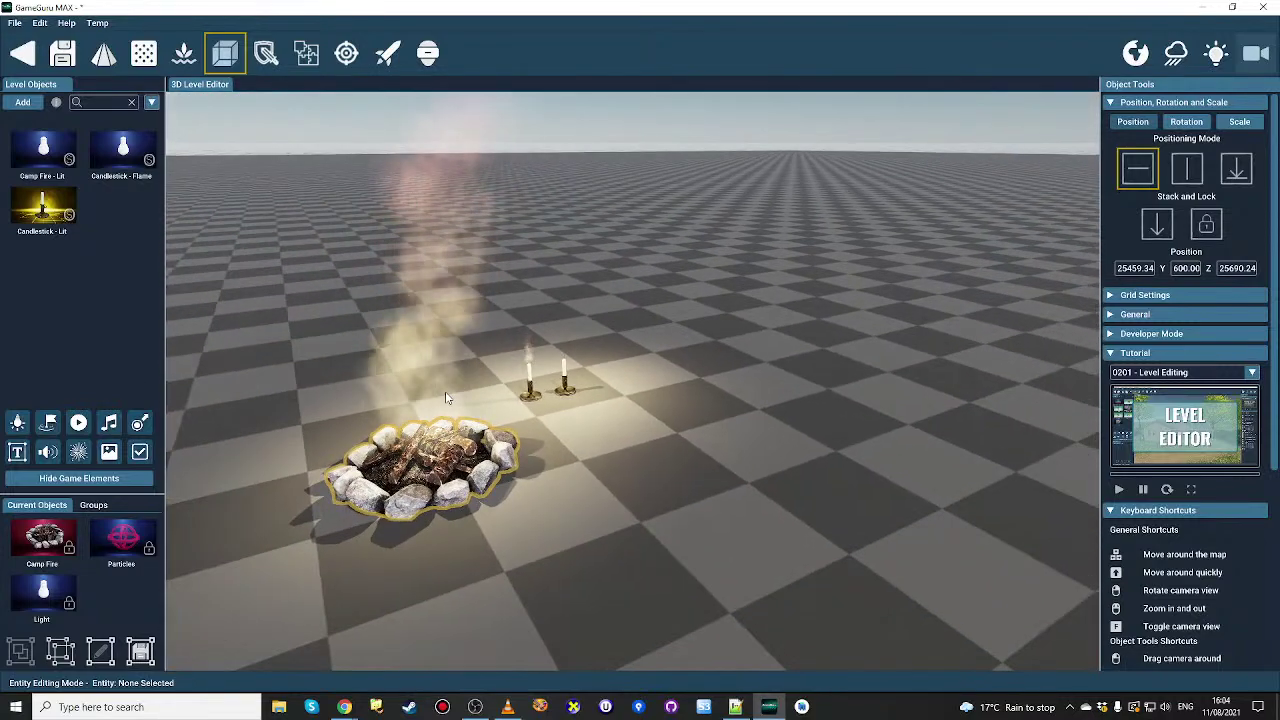
right_click_drag(447, 399, 466, 416)
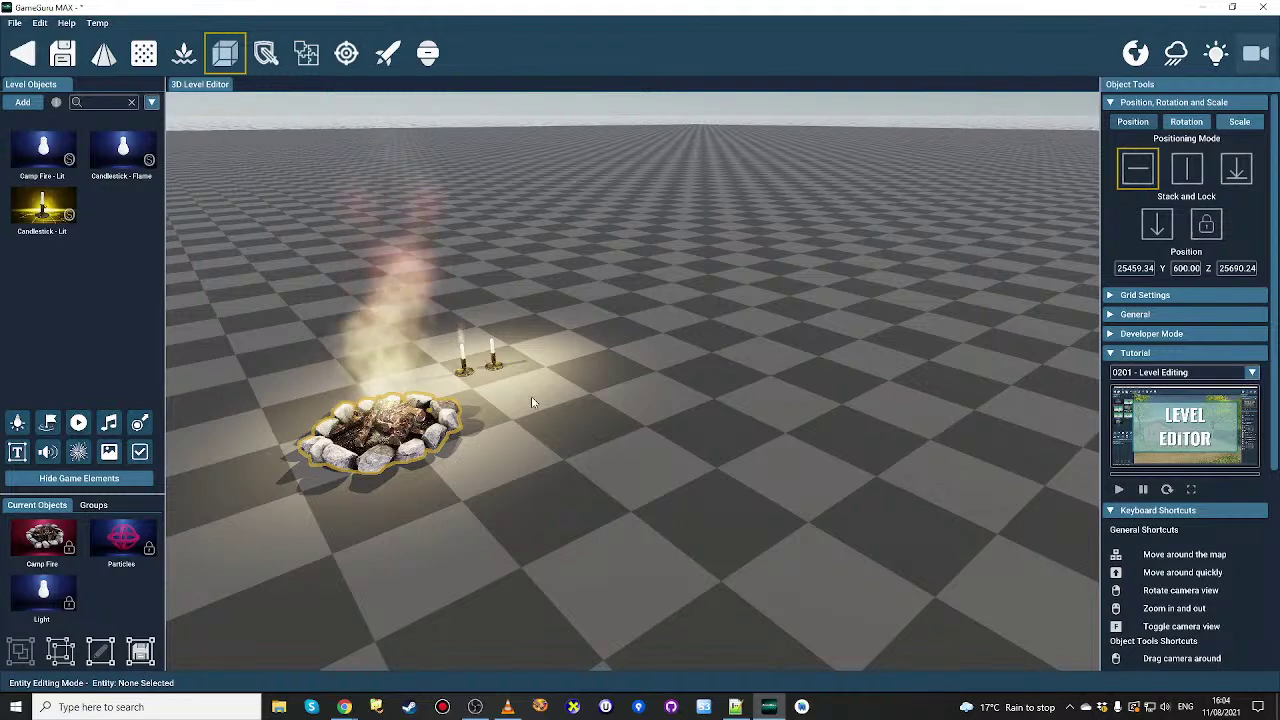
Step: Place a second Camp Fire and set Fire - Medium inside its stone ring
left_click(25, 104)
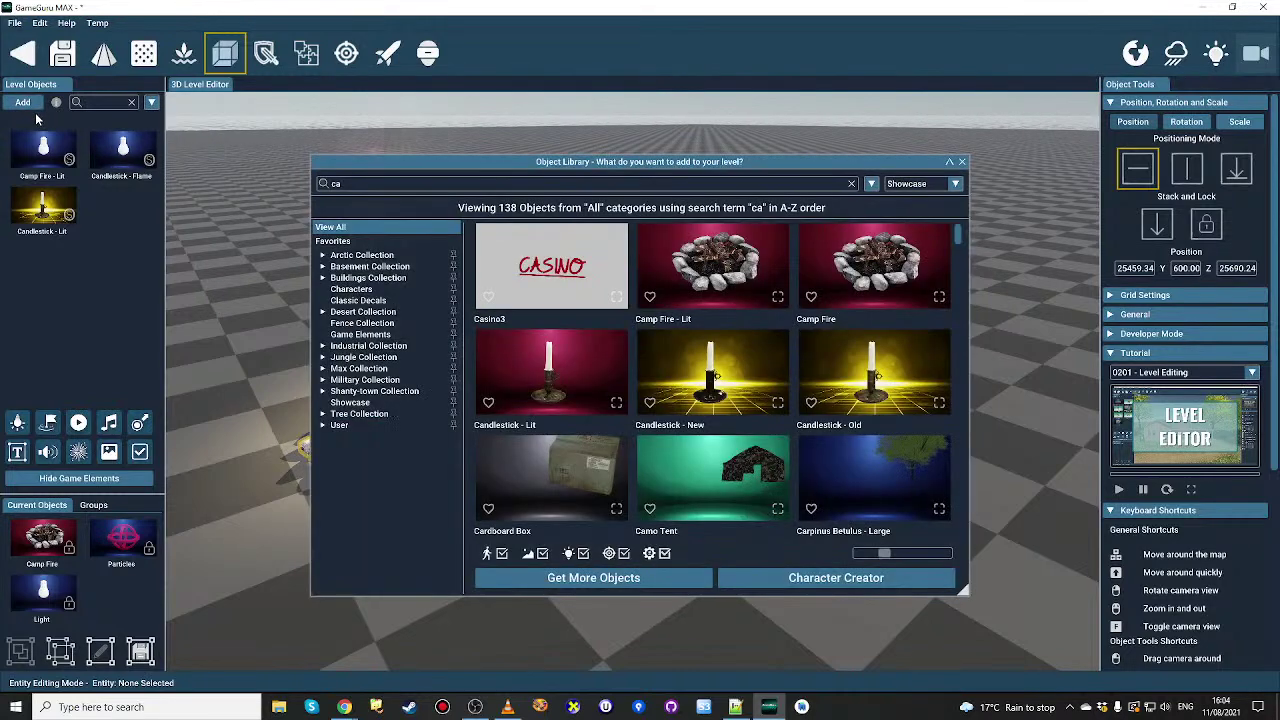
left_click(886, 275)
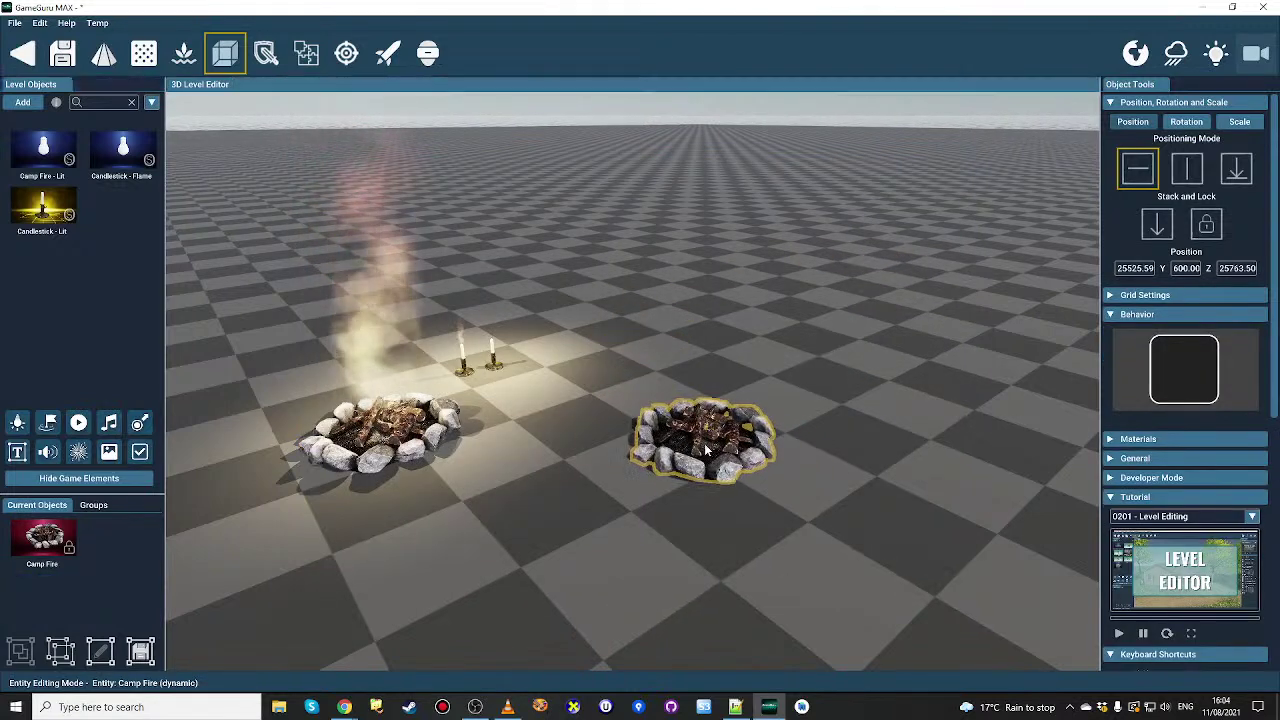
left_click(709, 507)
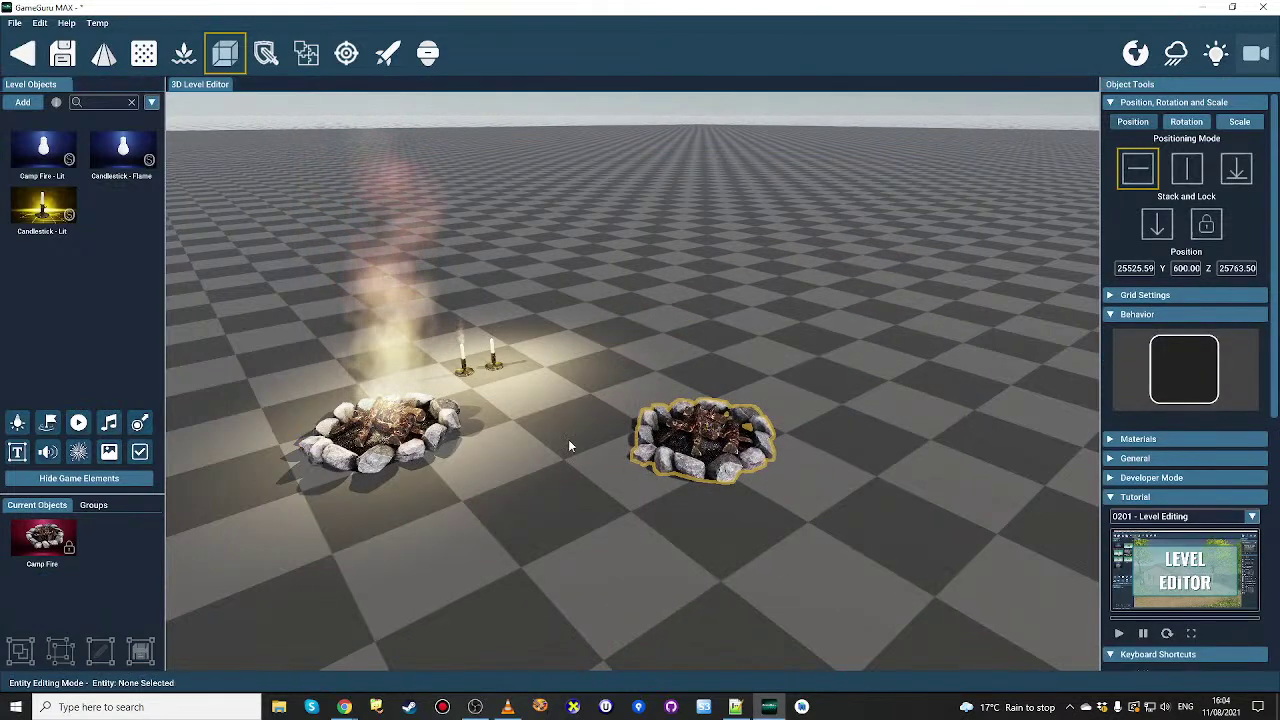
left_click(22, 102)
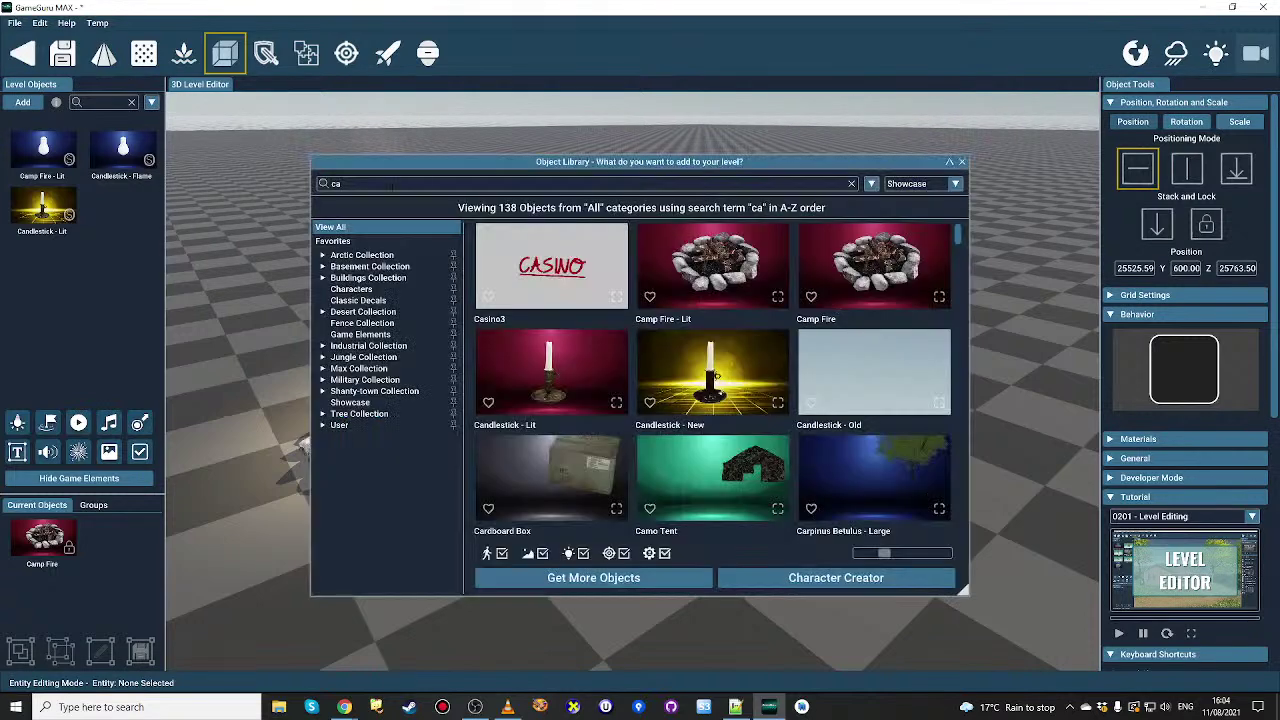
type("f")
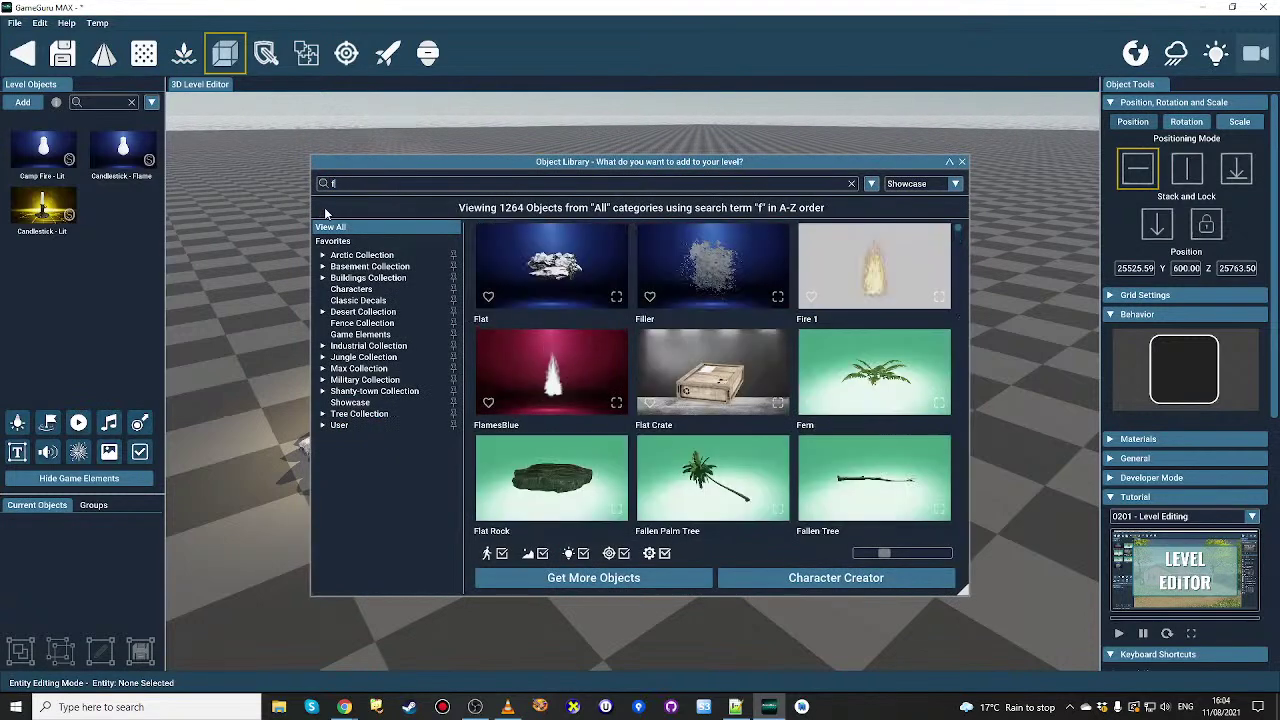
type("ire")
left_click(787, 308)
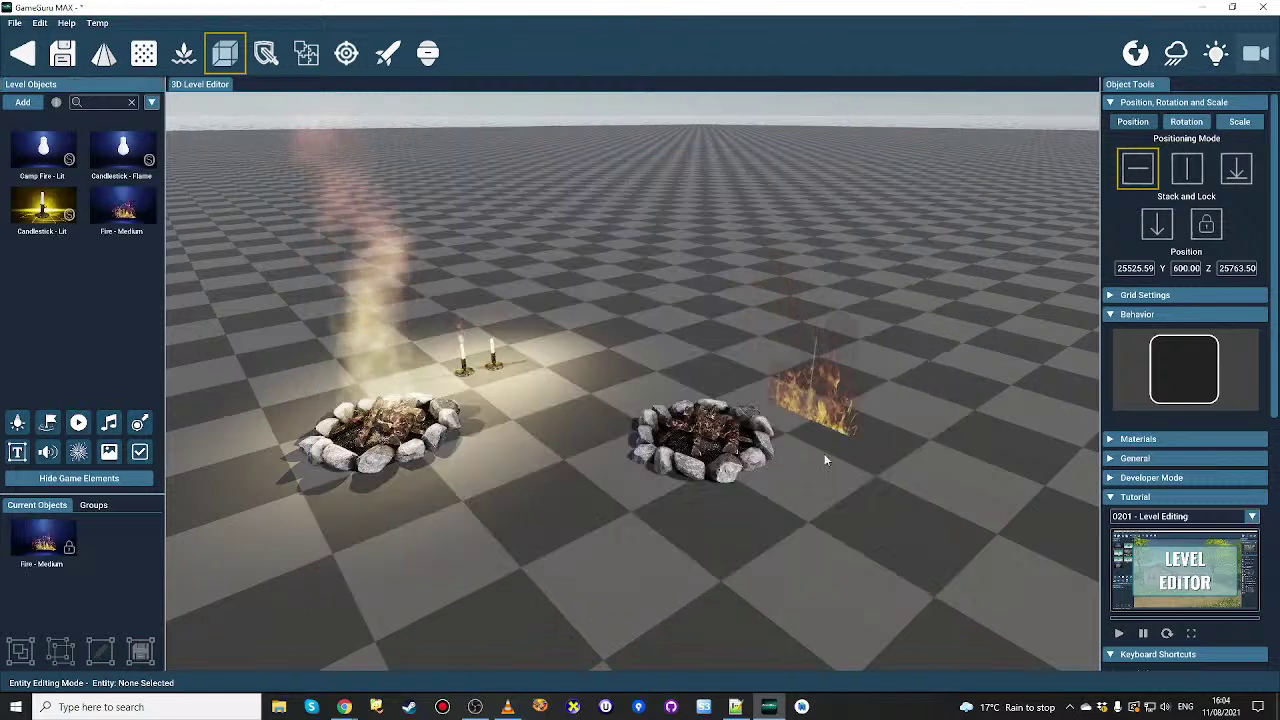
left_click(710, 449)
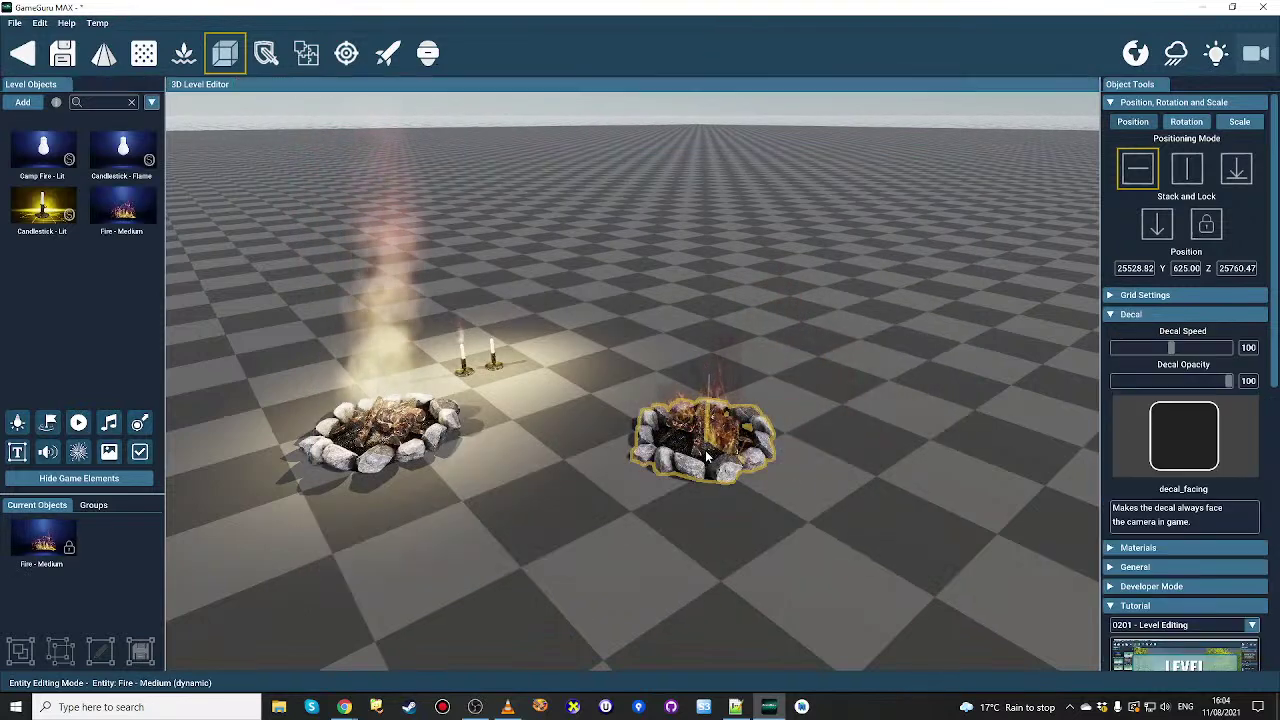
left_click(714, 443)
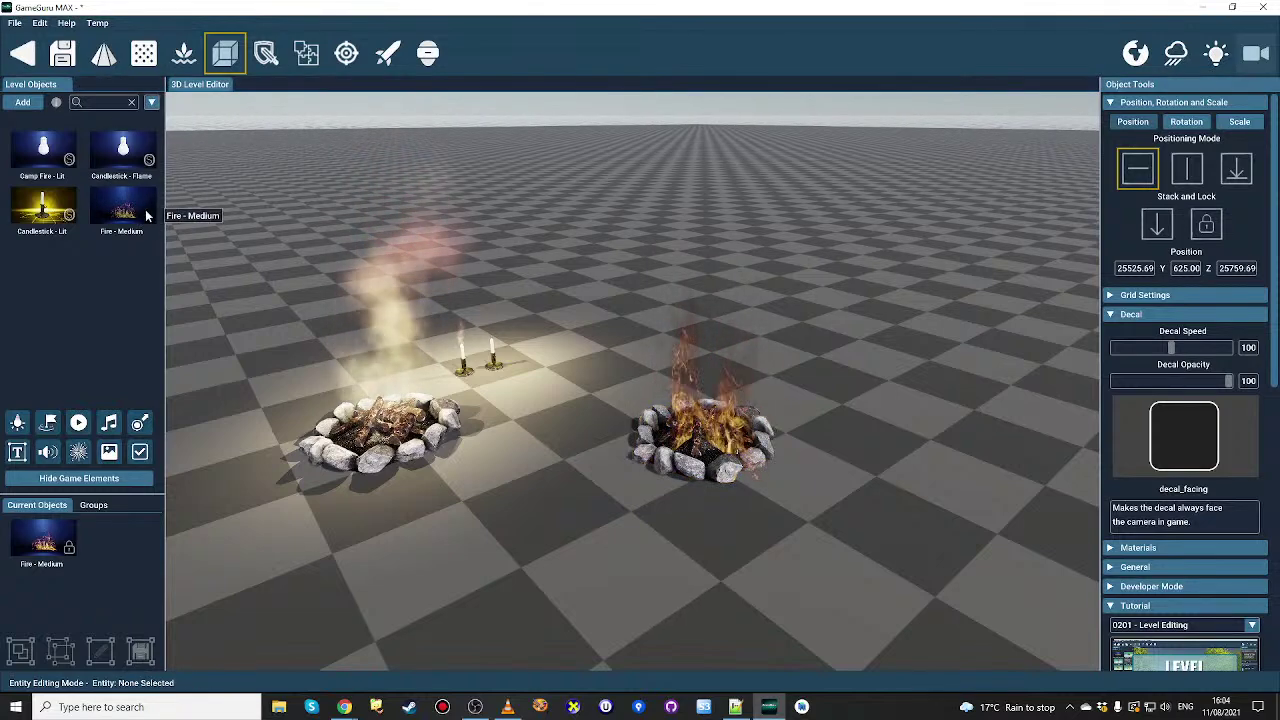
left_click(714, 443)
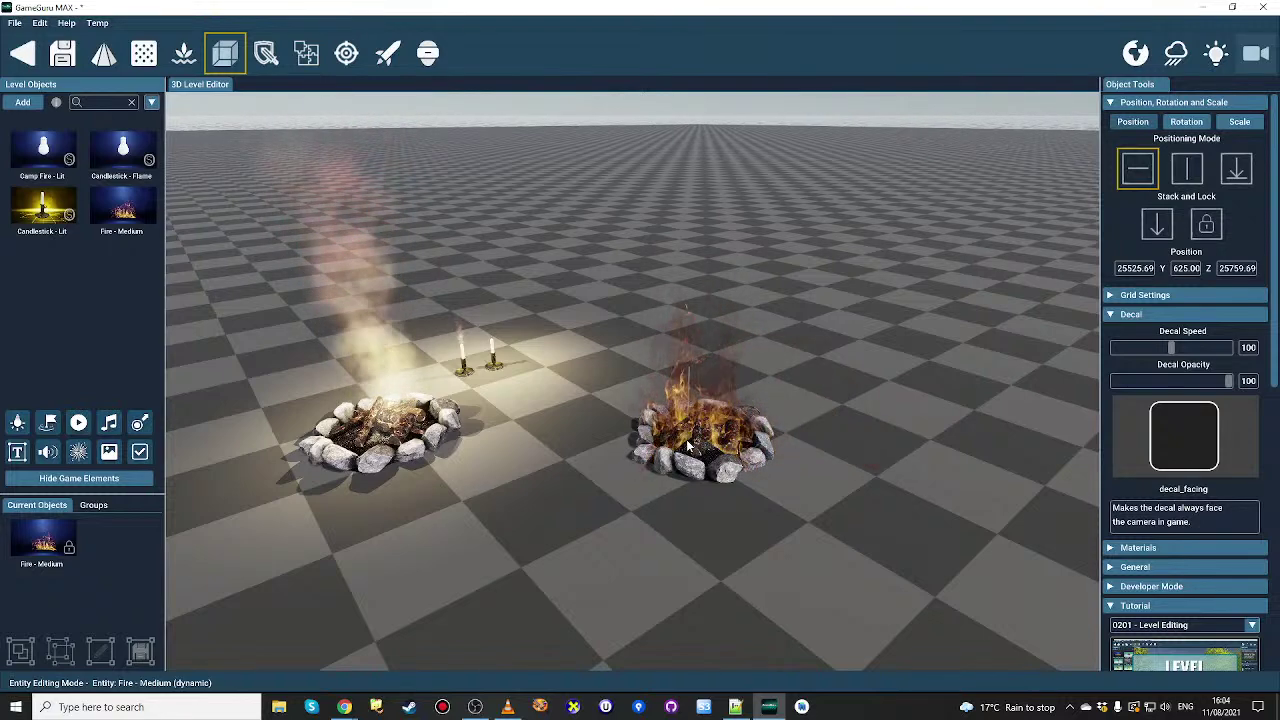
left_click(776, 482)
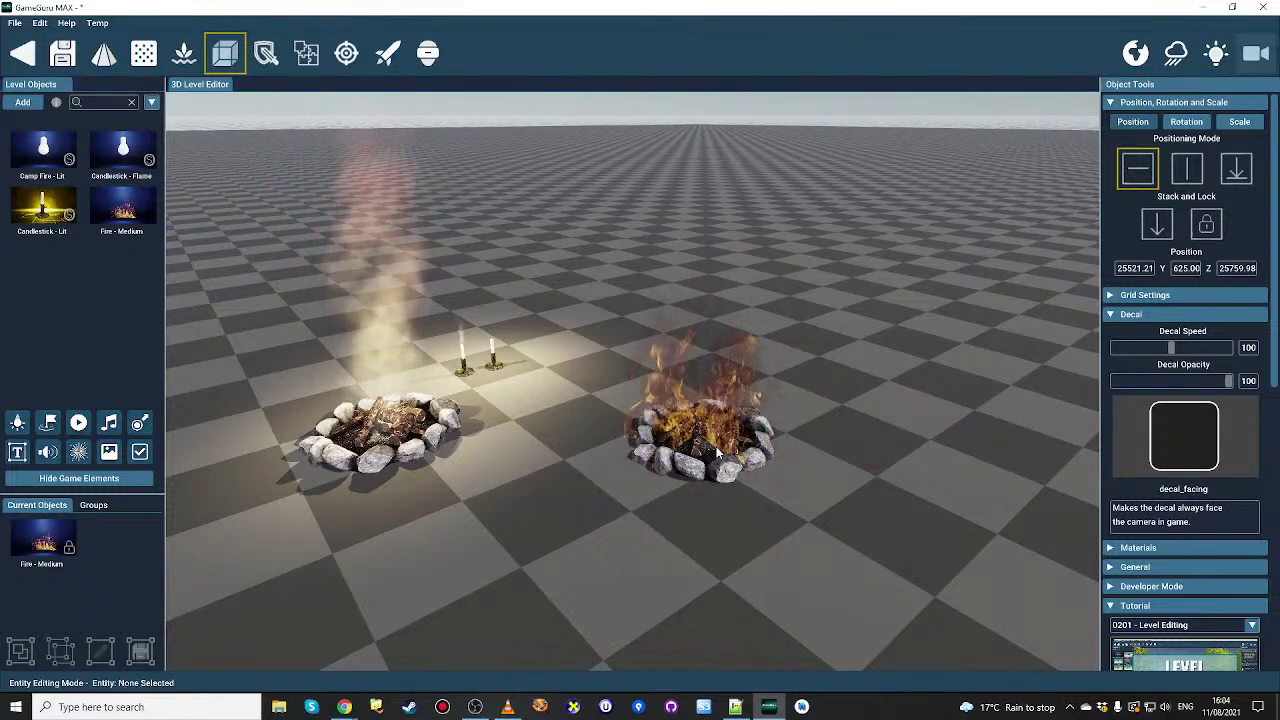
Step: Add a Particles emitter and enlarge it to scale 64
left_click(78, 452)
left_click(519, 485)
left_click(884, 480)
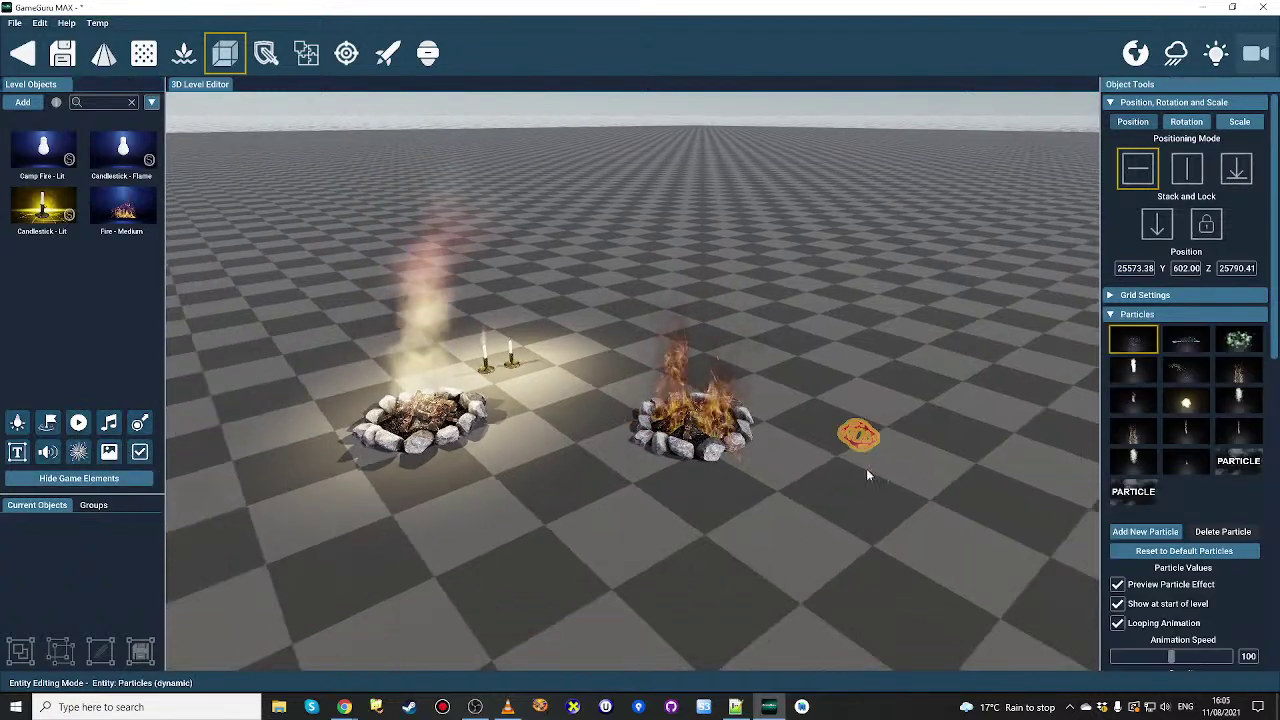
left_click(1242, 122)
left_click_drag(1174, 163, 1188, 163)
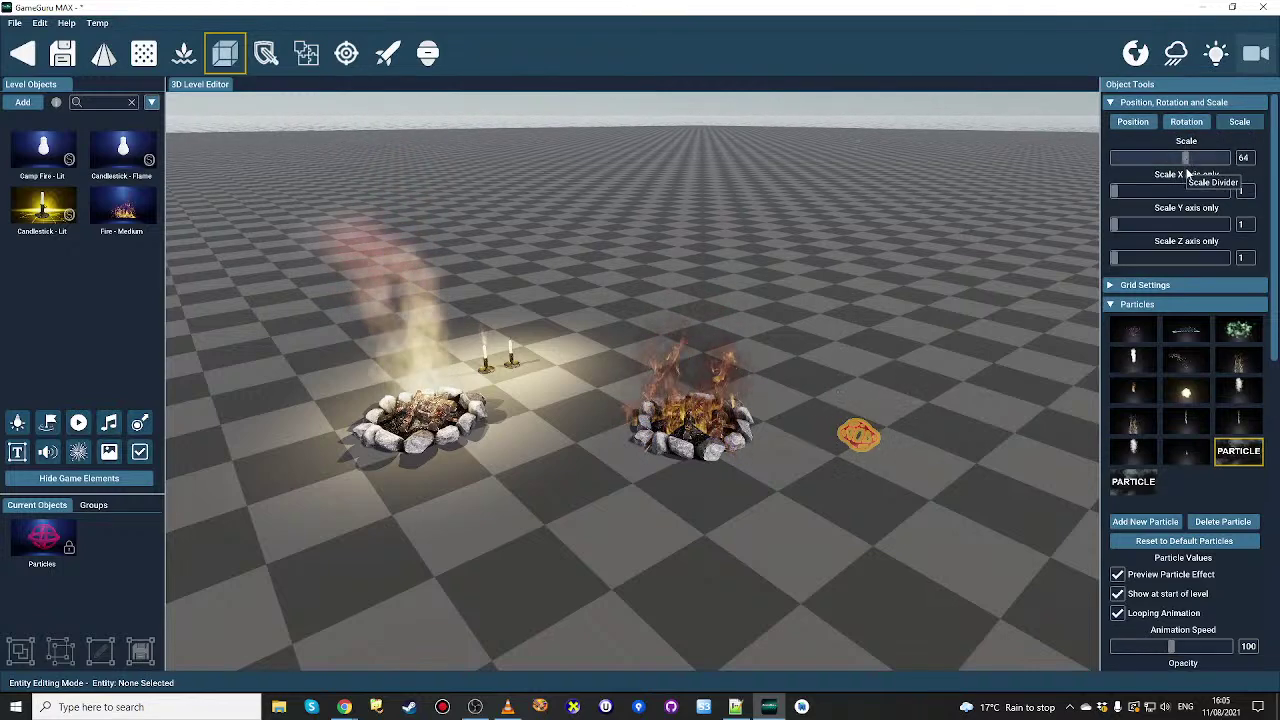
left_click_drag(873, 444, 730, 454)
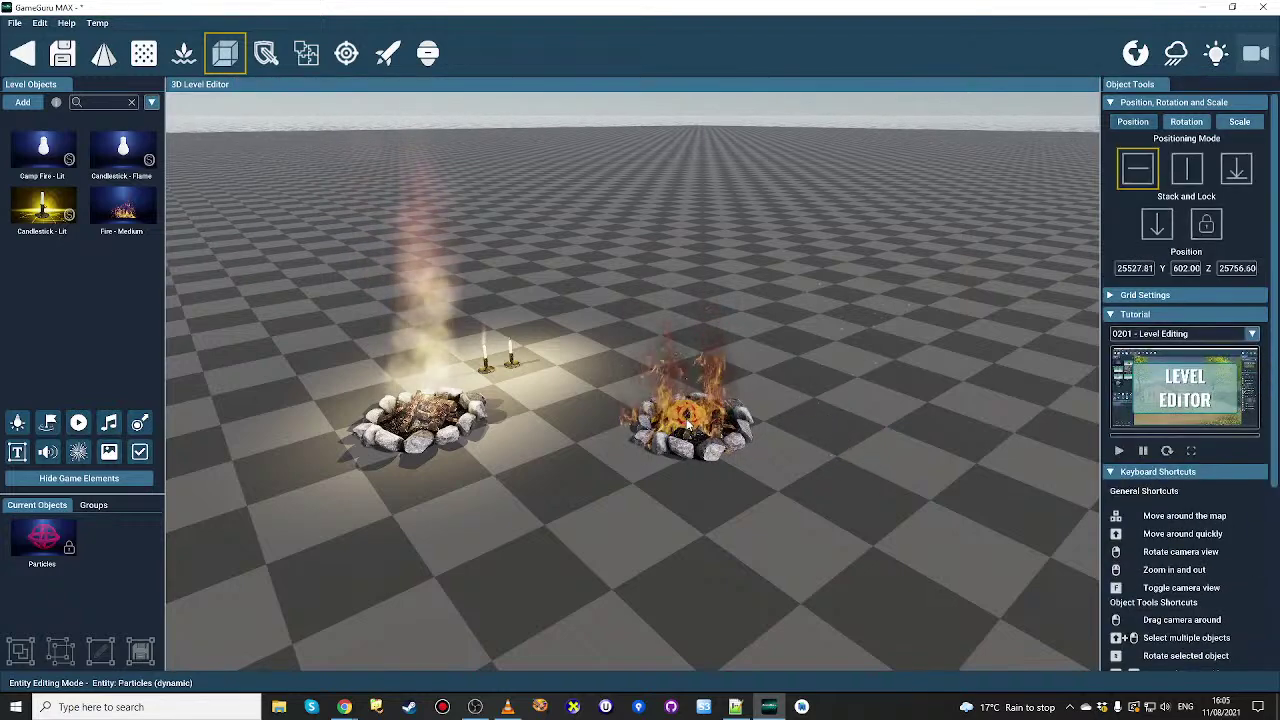
Step: Reposition the scale-64 particle emitter onto the right campfire
left_click(78, 452)
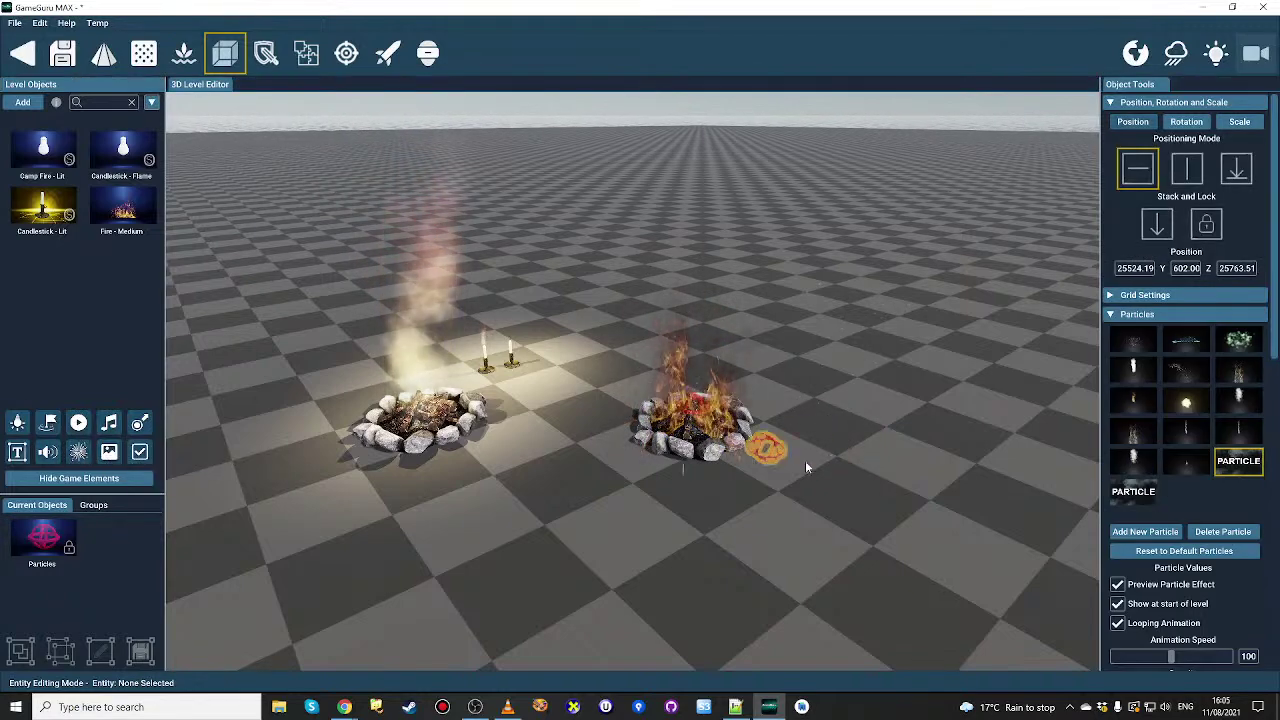
left_click(910, 440)
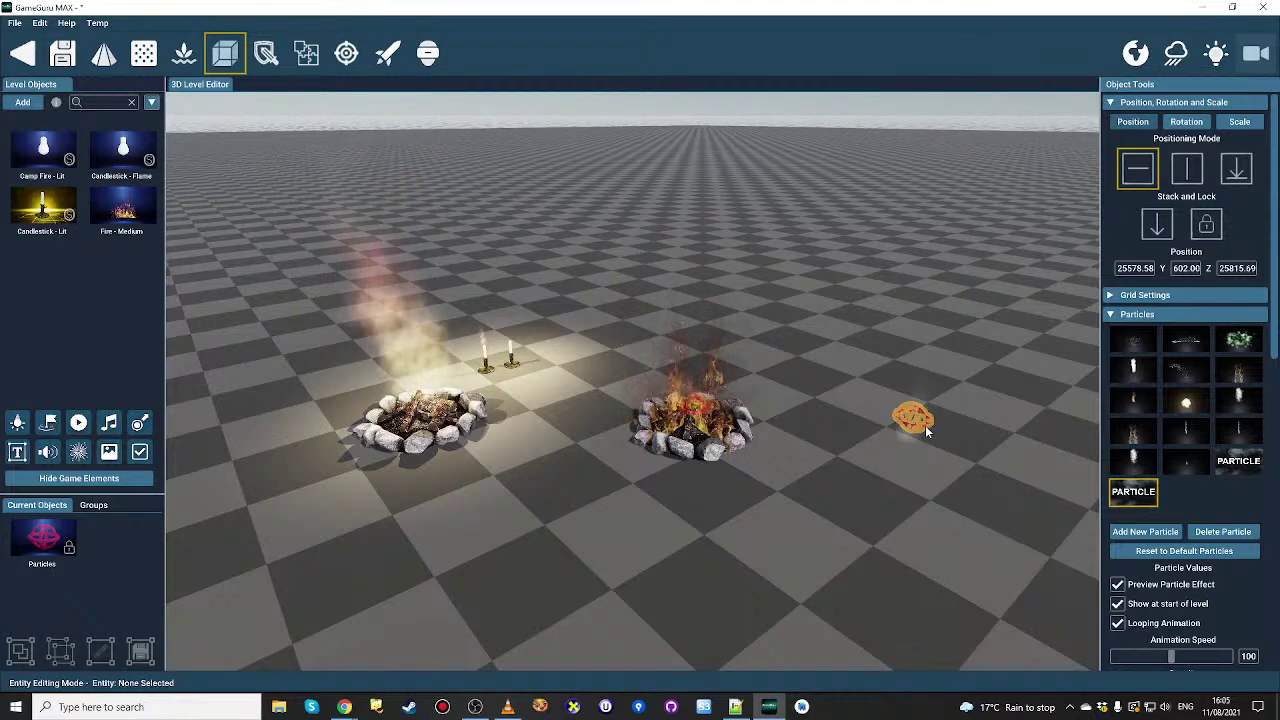
left_click(1240, 125)
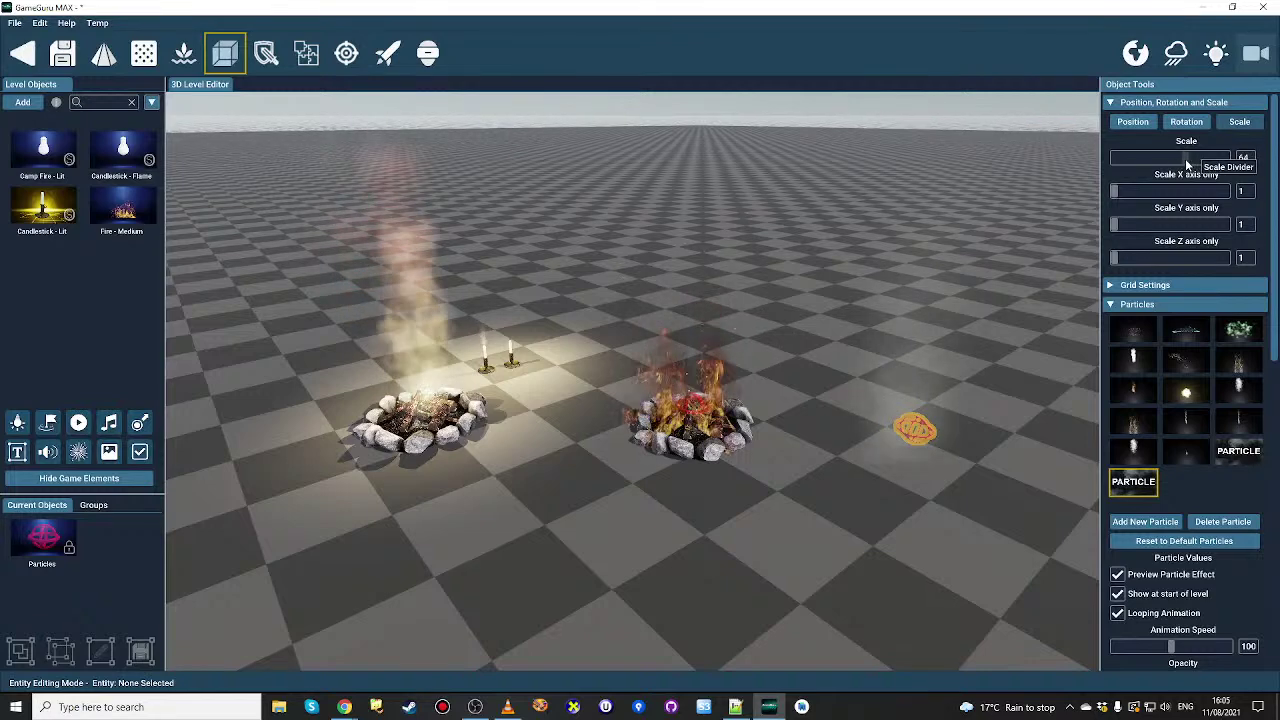
left_click(1185, 158)
left_click_drag(917, 433, 700, 420)
left_click(702, 492)
scroll(698, 497, "down", 3)
Step: Group the burning campfire pieces and place two copies of the group beside it
left_click_drag(591, 314, 791, 482)
left_click(20, 651)
left_click_drag(38, 535, 848, 420)
left_click_drag(40, 535, 1008, 425)
scroll(814, 540, "down", 3)
scroll(625, 491, "up", 3)
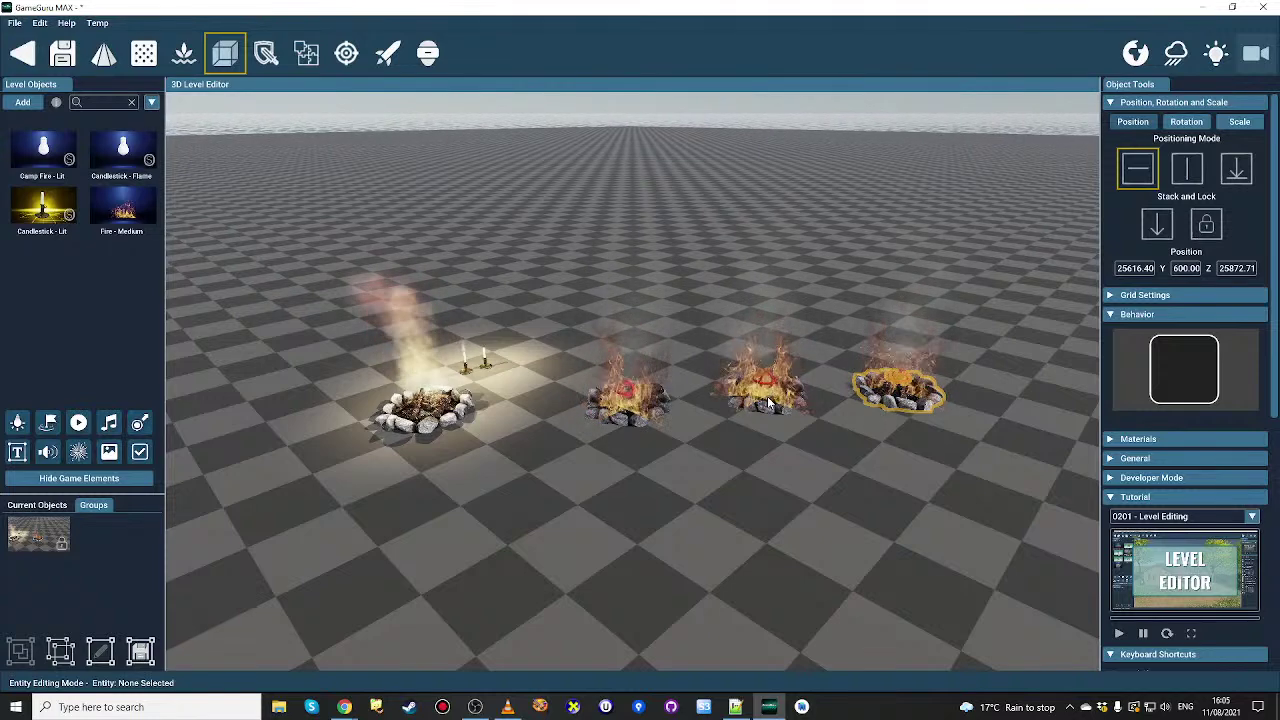
scroll(768, 400, "up", 1)
scroll(767, 396, "up", 1)
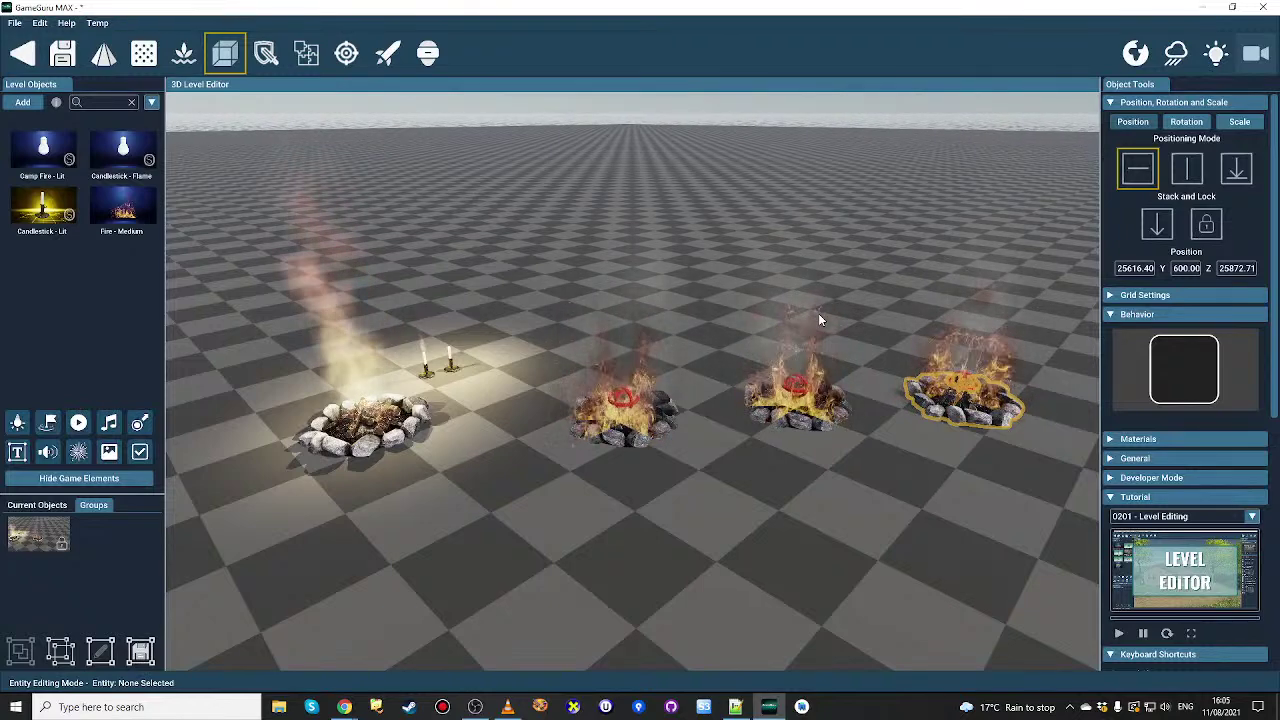
key("d")
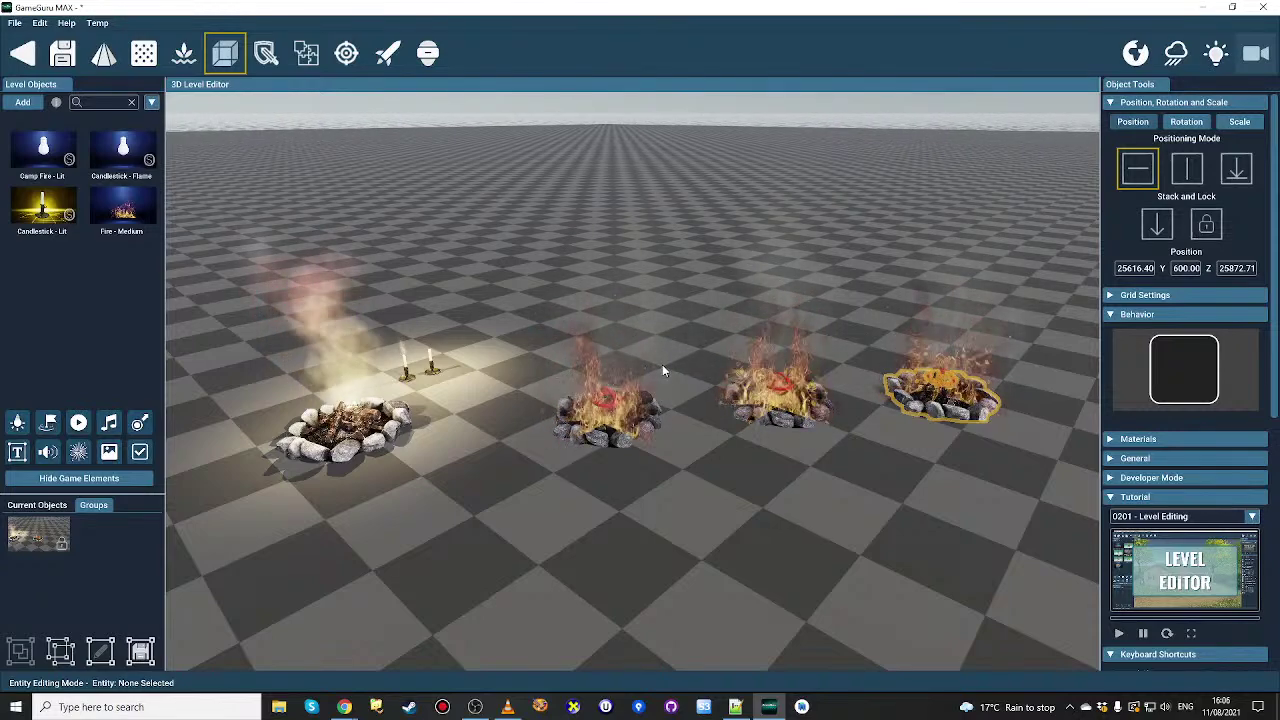
key("d")
key("d")
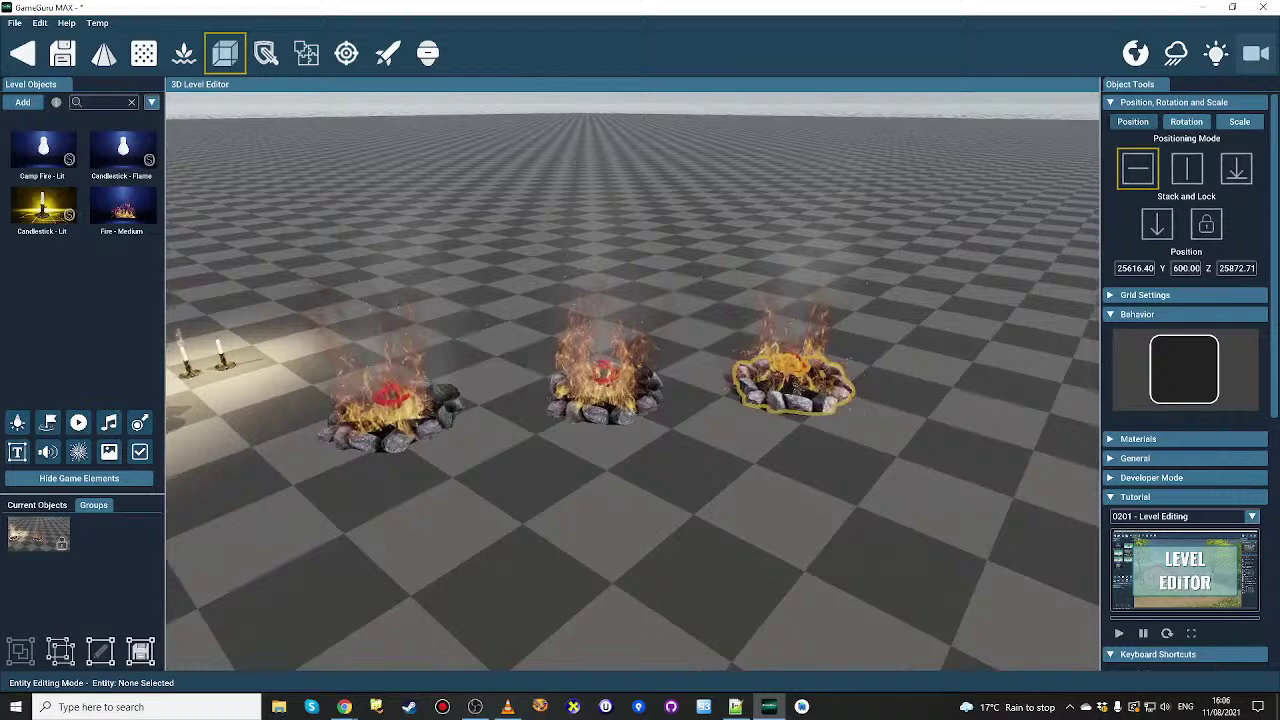
key("a")
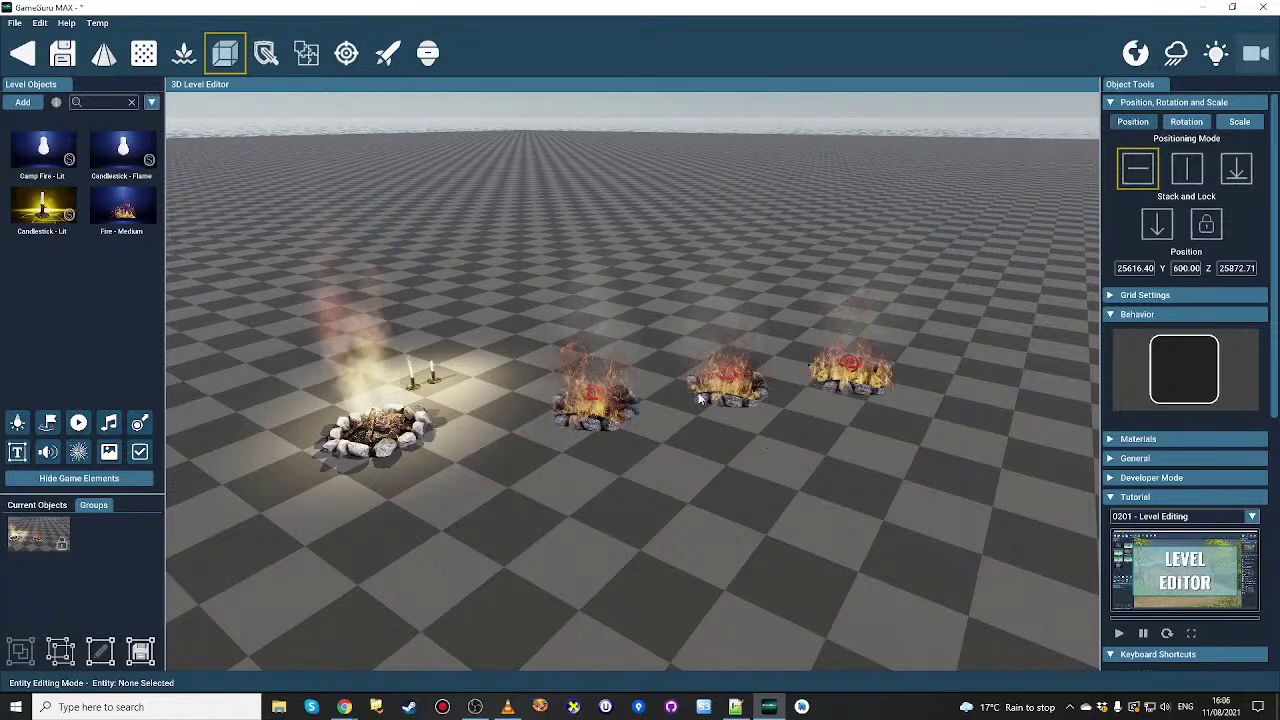
scroll(662, 432, "down", 1)
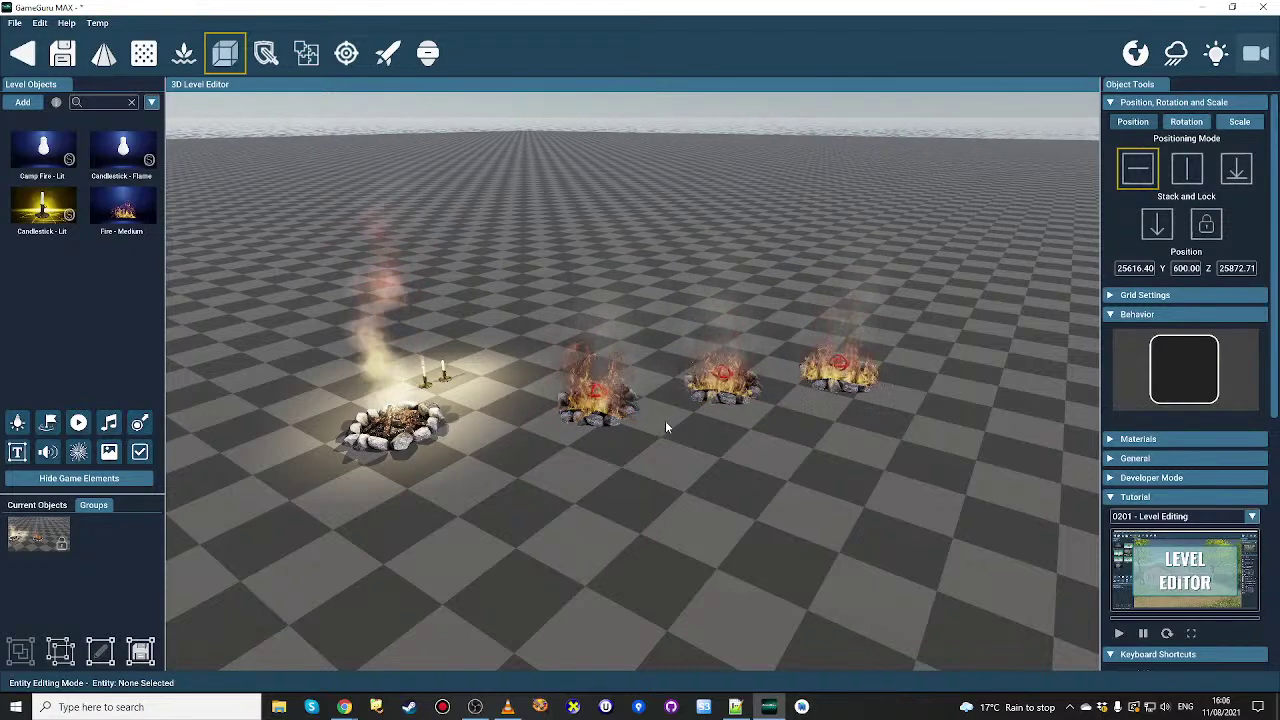
key("w")
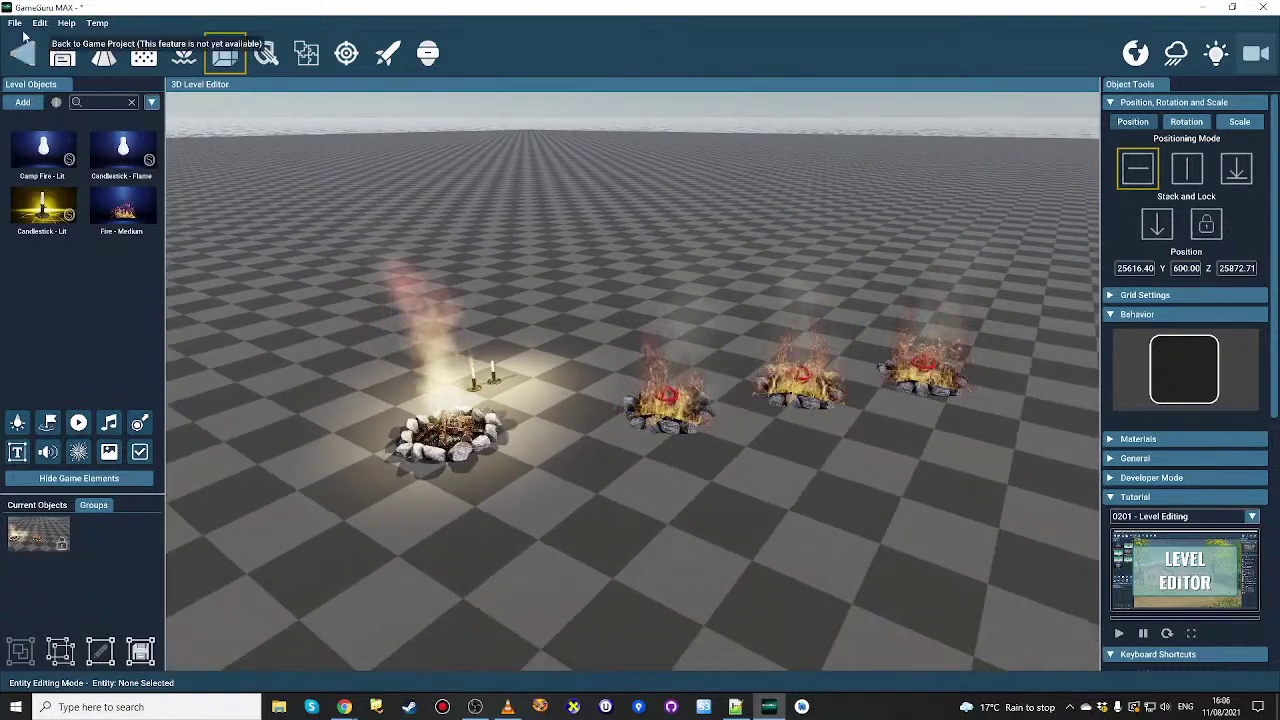
left_click(15, 22)
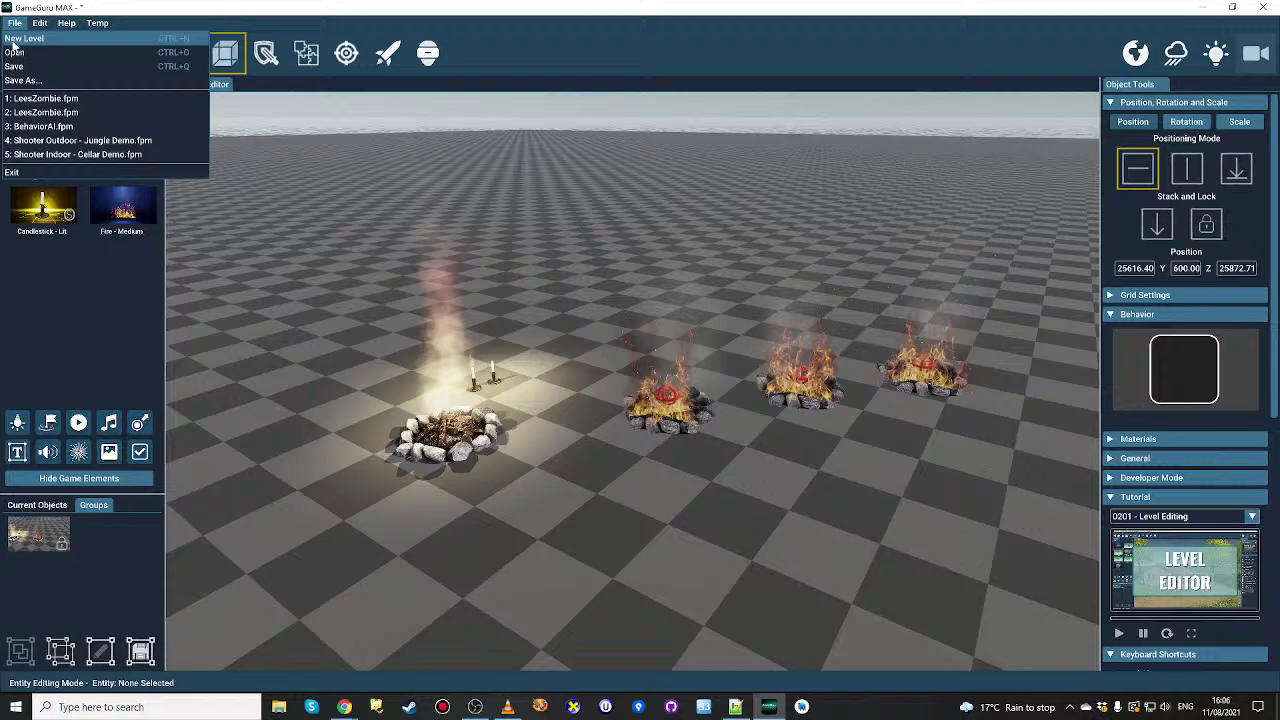
left_click(143, 53)
left_click(648, 400)
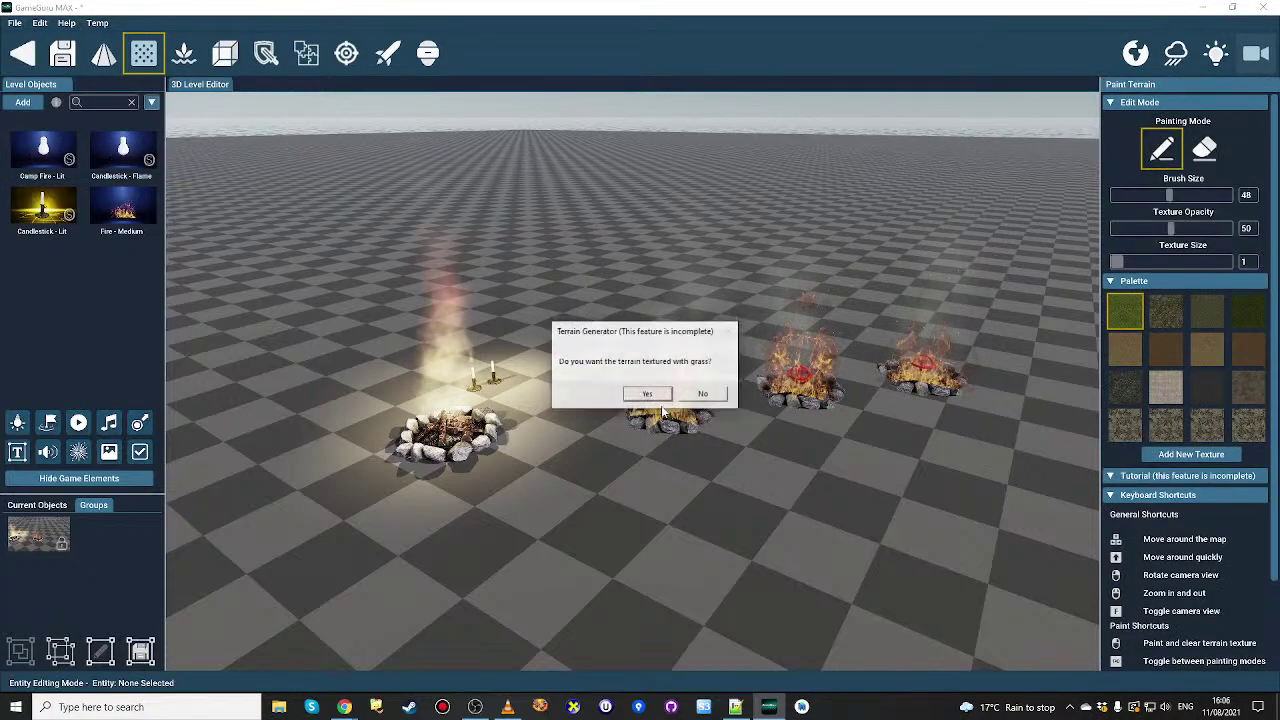
left_click(703, 395)
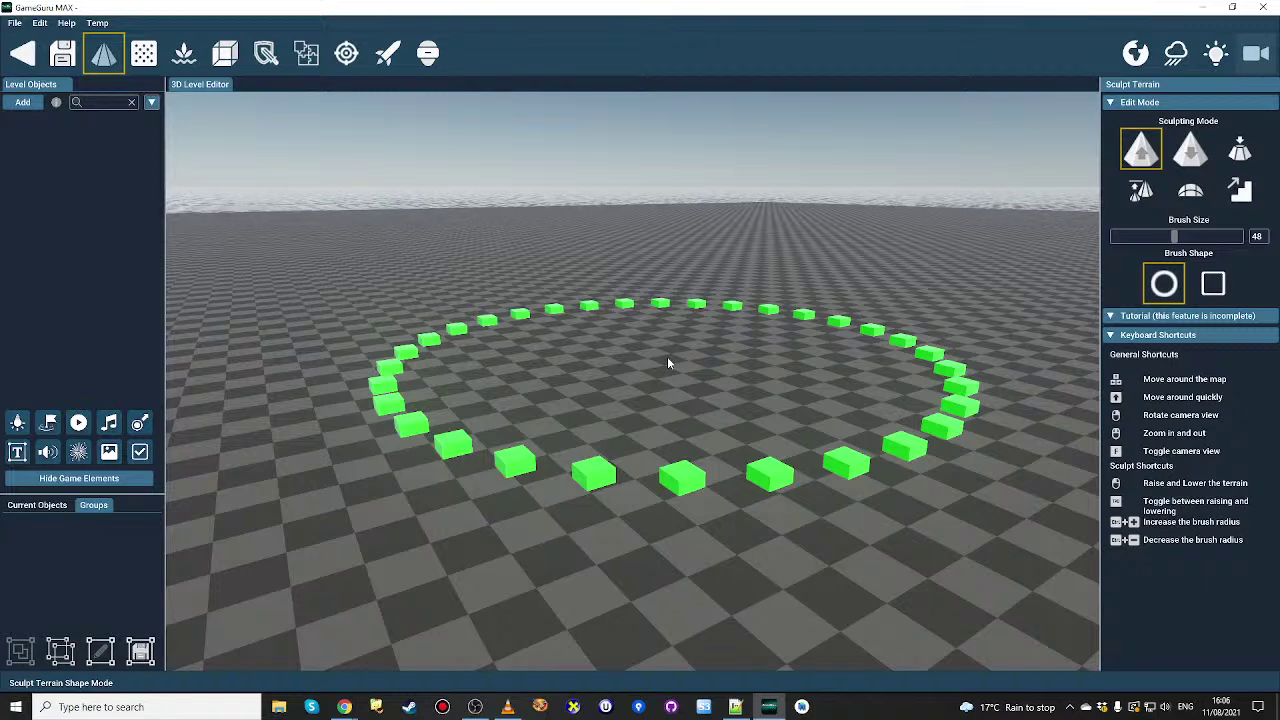
scroll(667, 356, "down", 3)
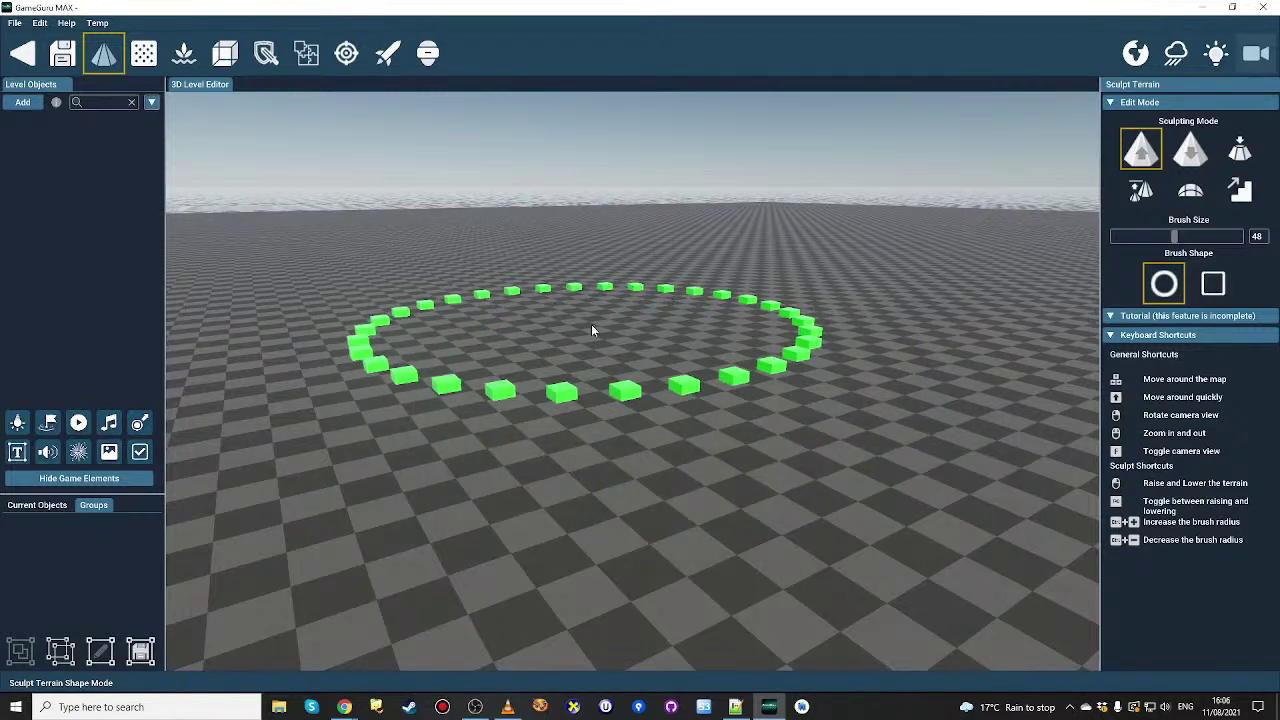
scroll(661, 342, "up", 3)
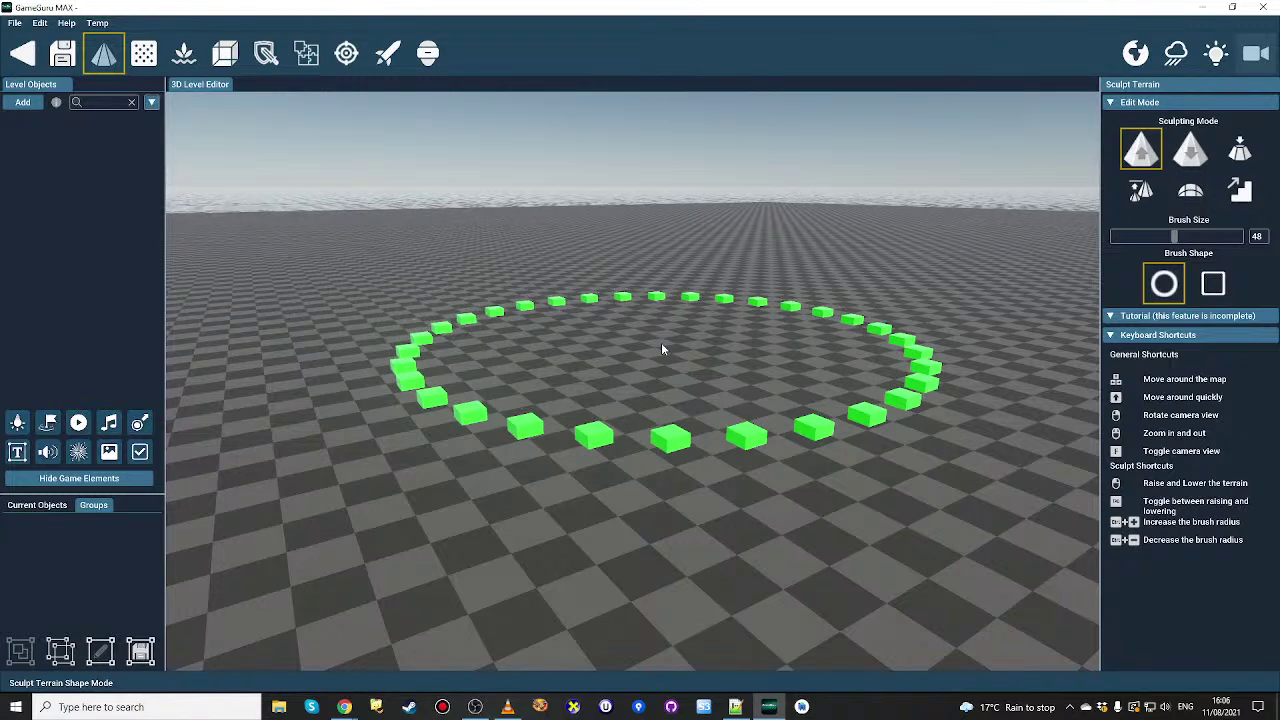
scroll(661, 346, "down", 3)
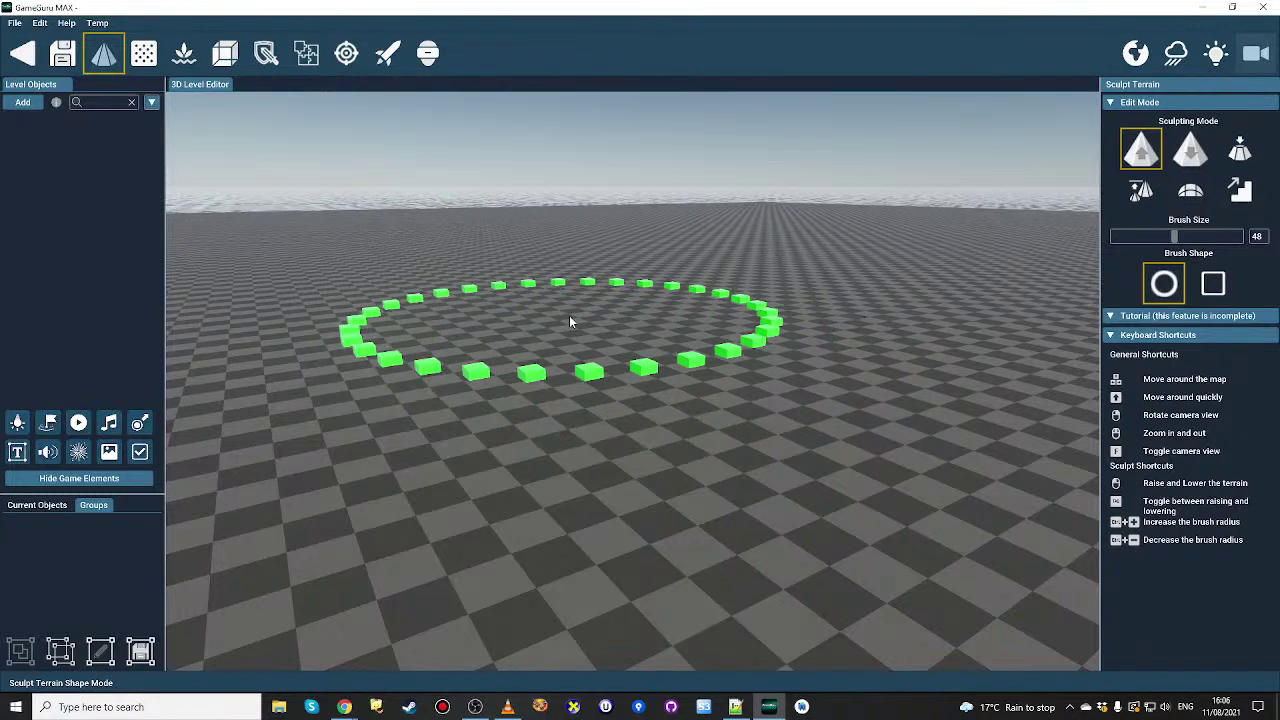
scroll(569, 321, "down", 5)
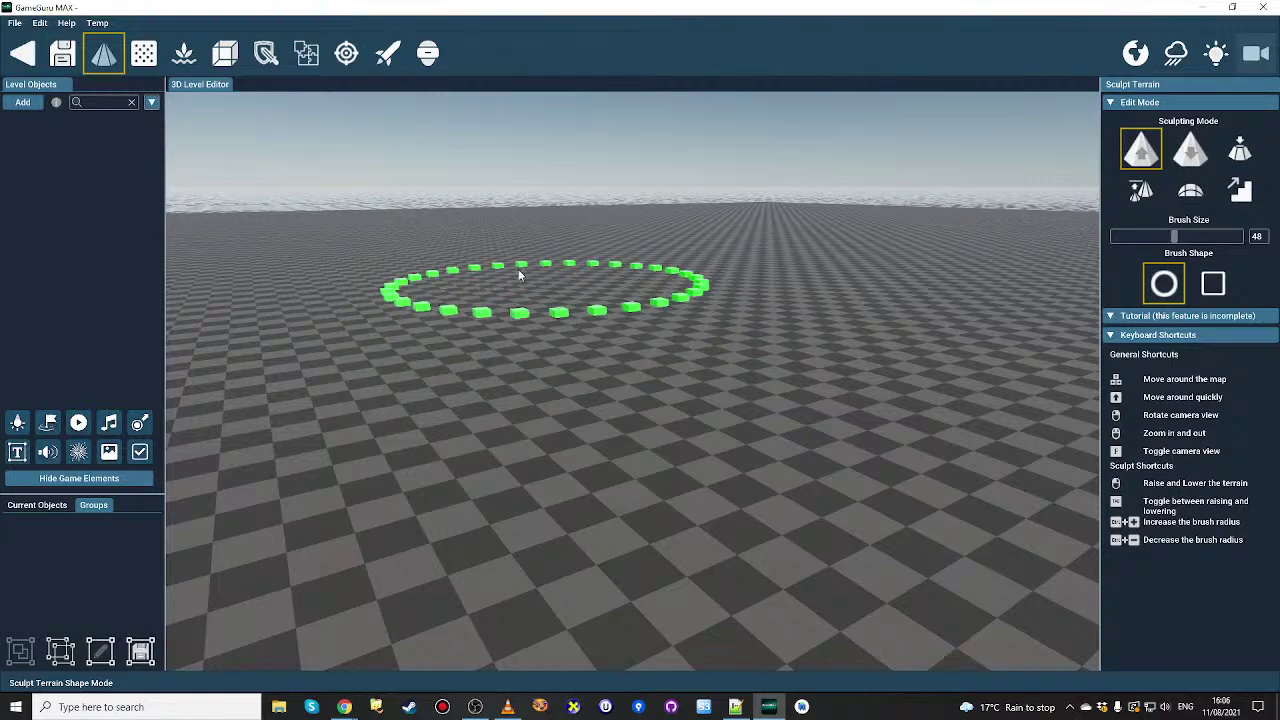
Step: Clear the library search and place Rock Cliff B in the scene
left_click(22, 102)
key("BackSpace")
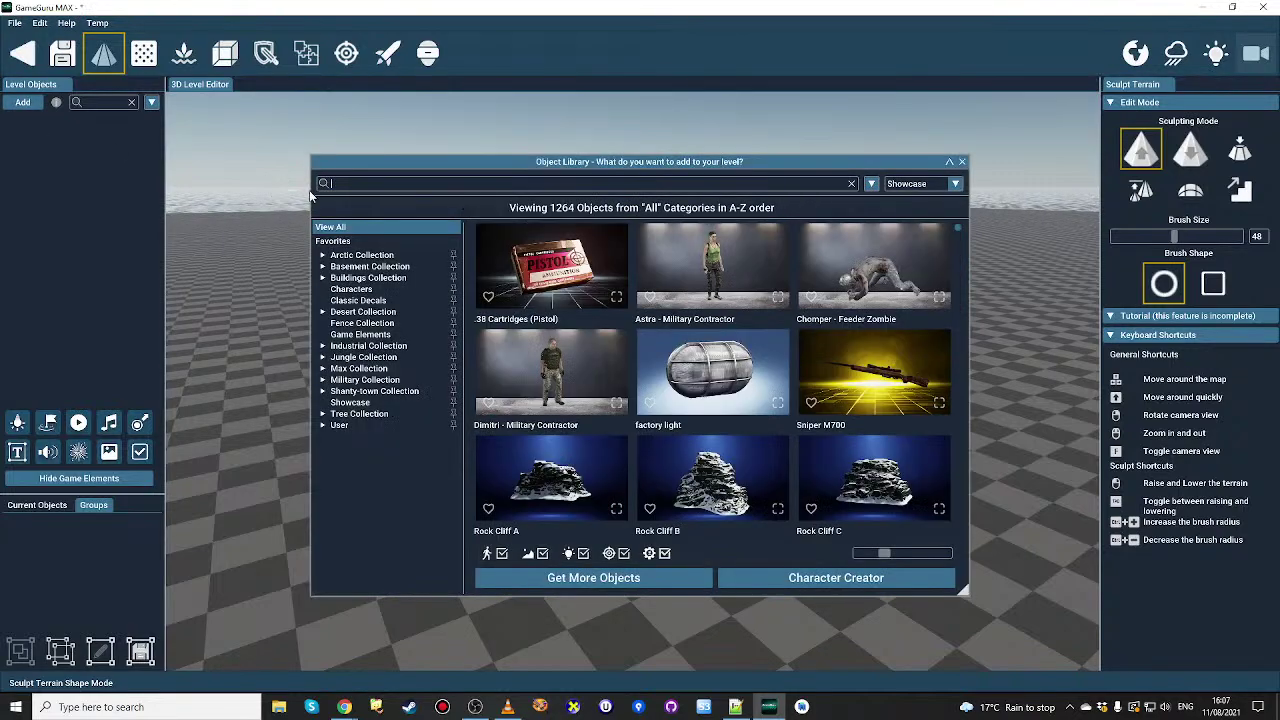
left_click(730, 490)
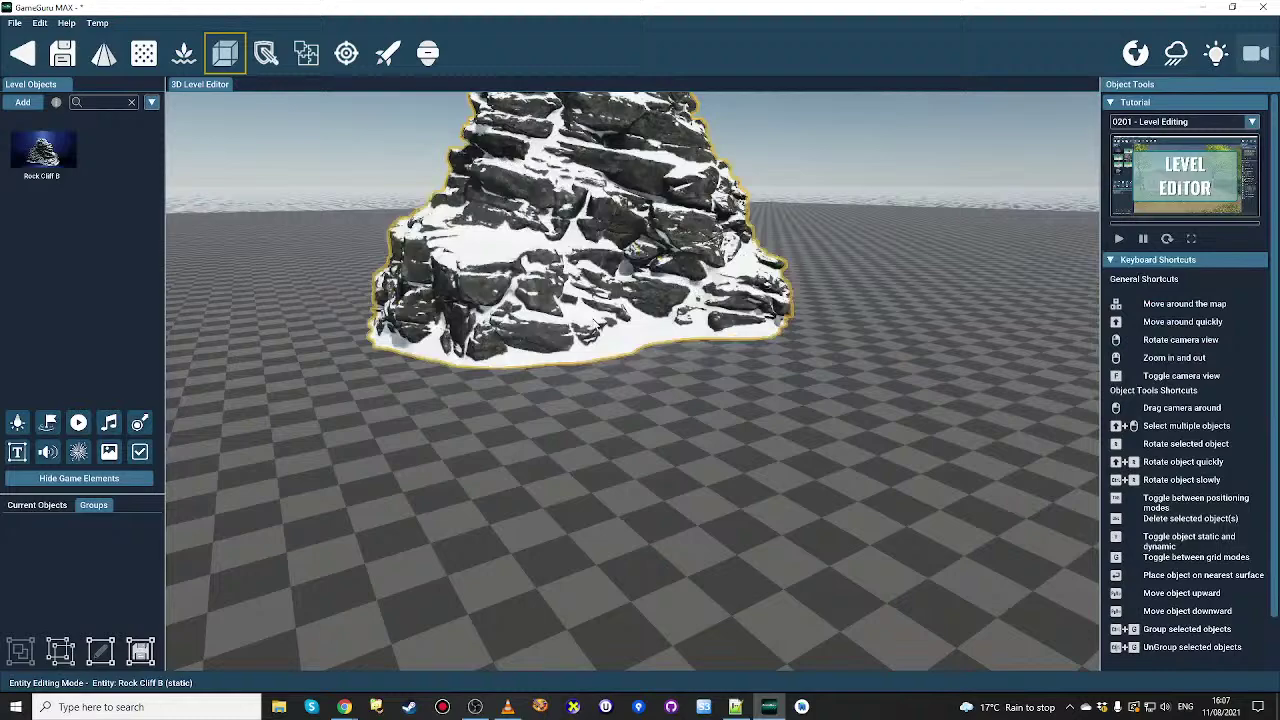
left_click(665, 355)
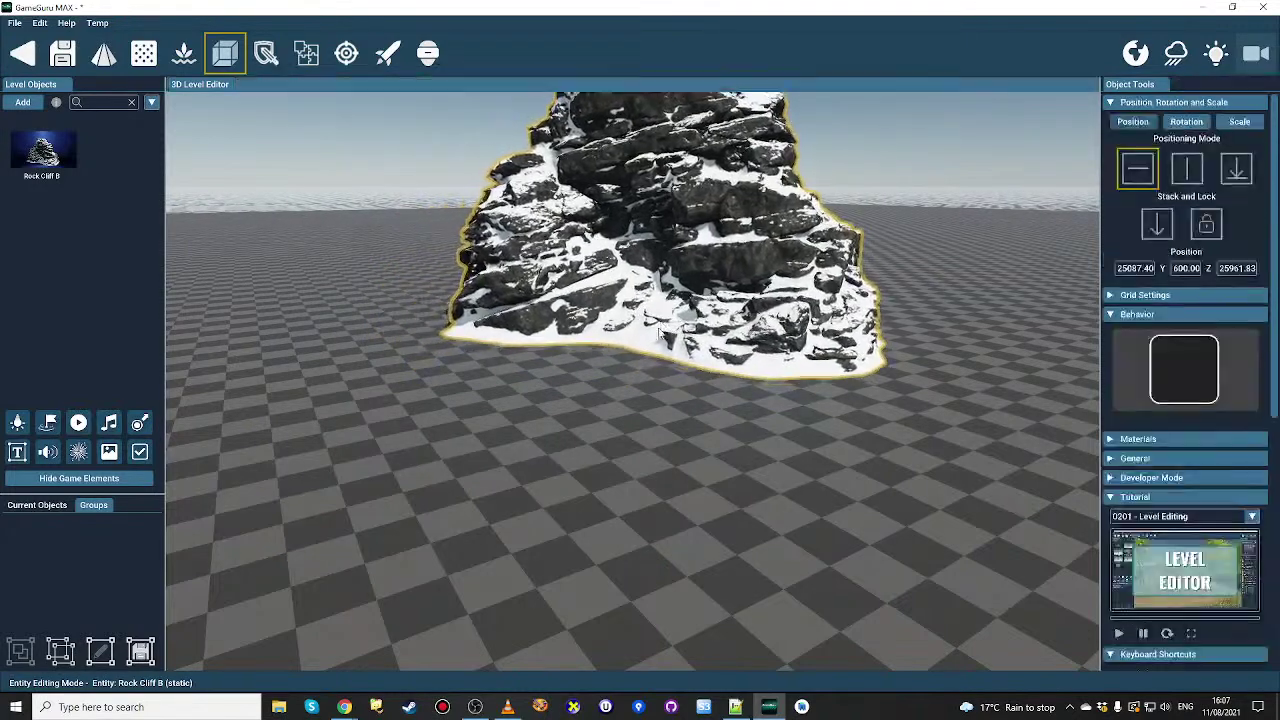
Step: Place Astra - Military Contractor soldiers in front of and to the right of the cliff
left_click(22, 103)
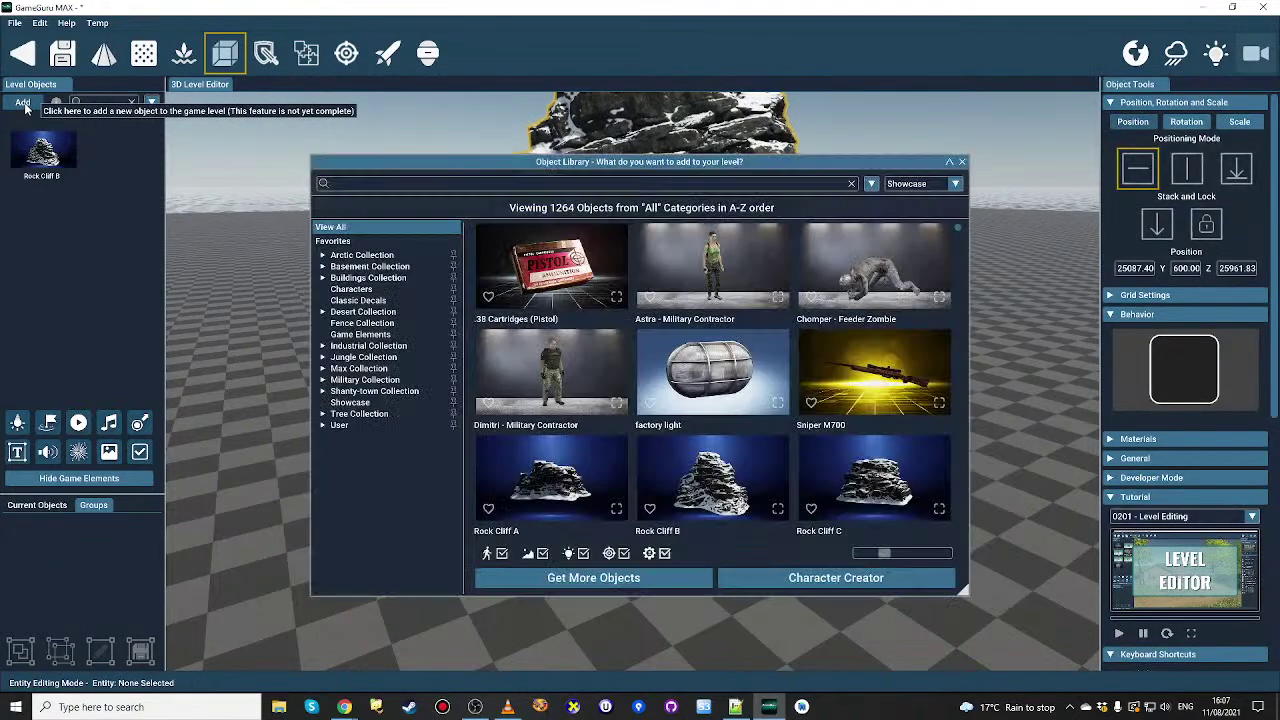
left_click(704, 270)
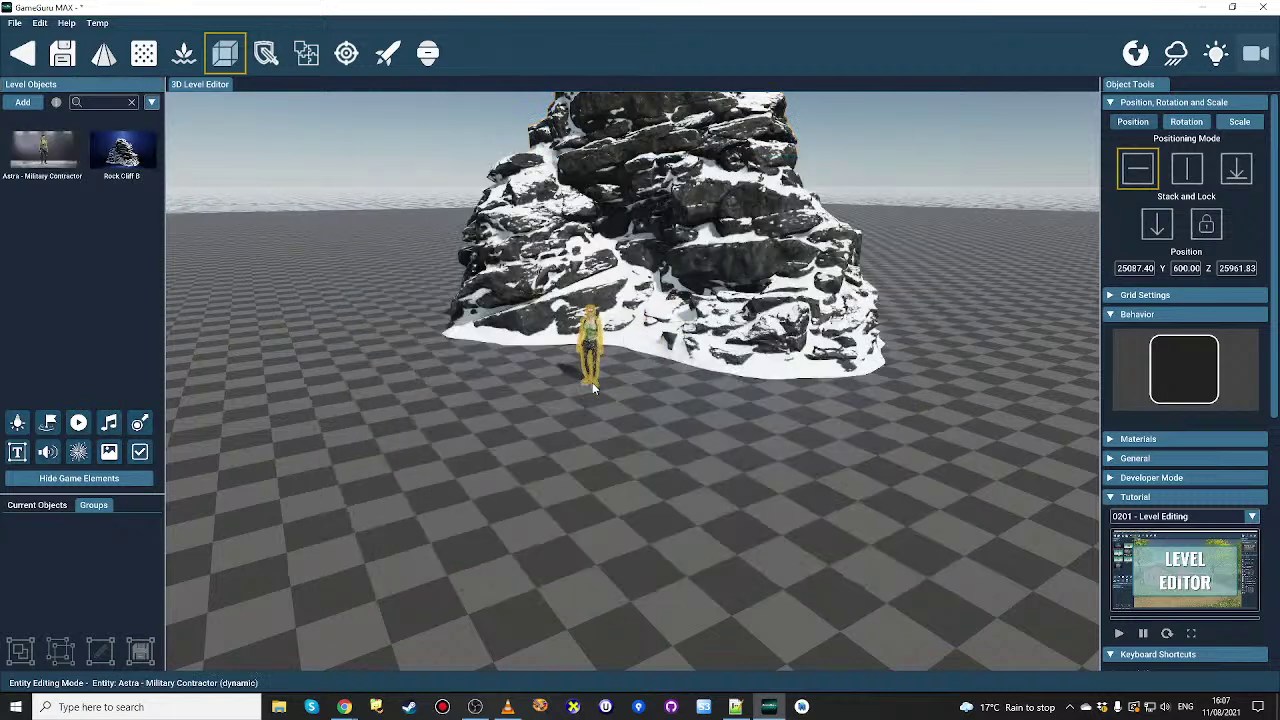
left_click(592, 384)
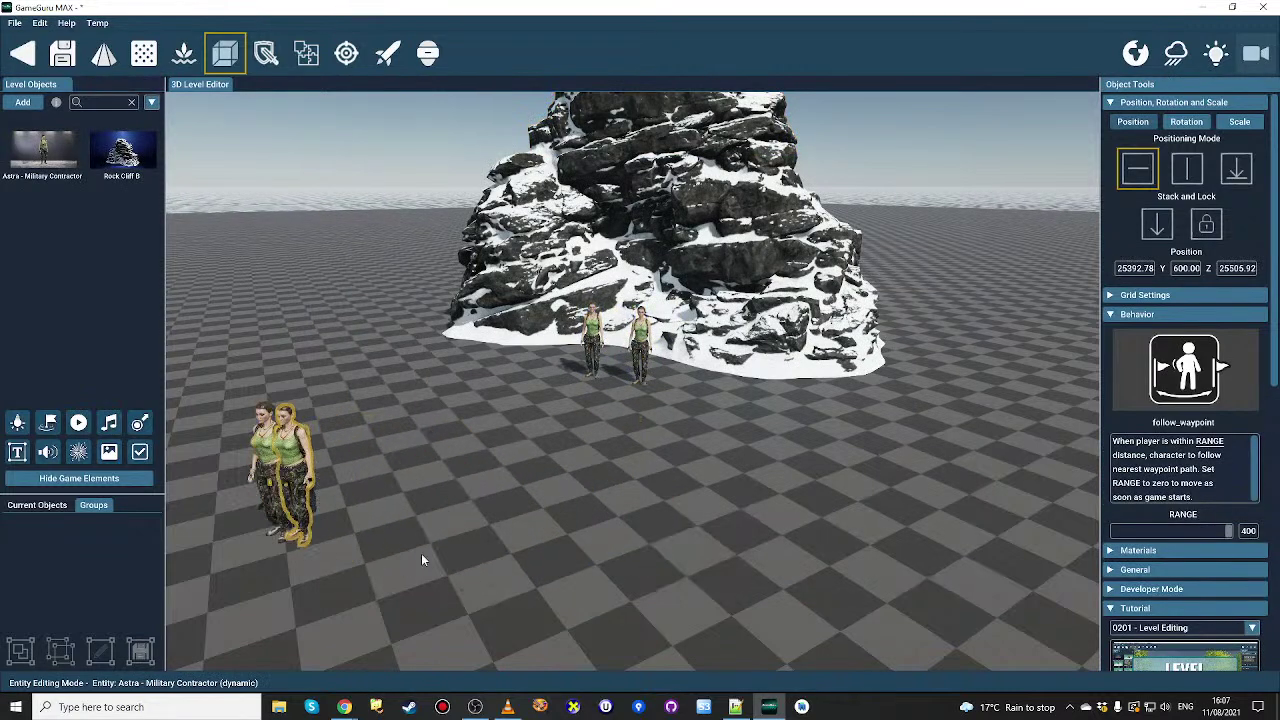
left_click(940, 588)
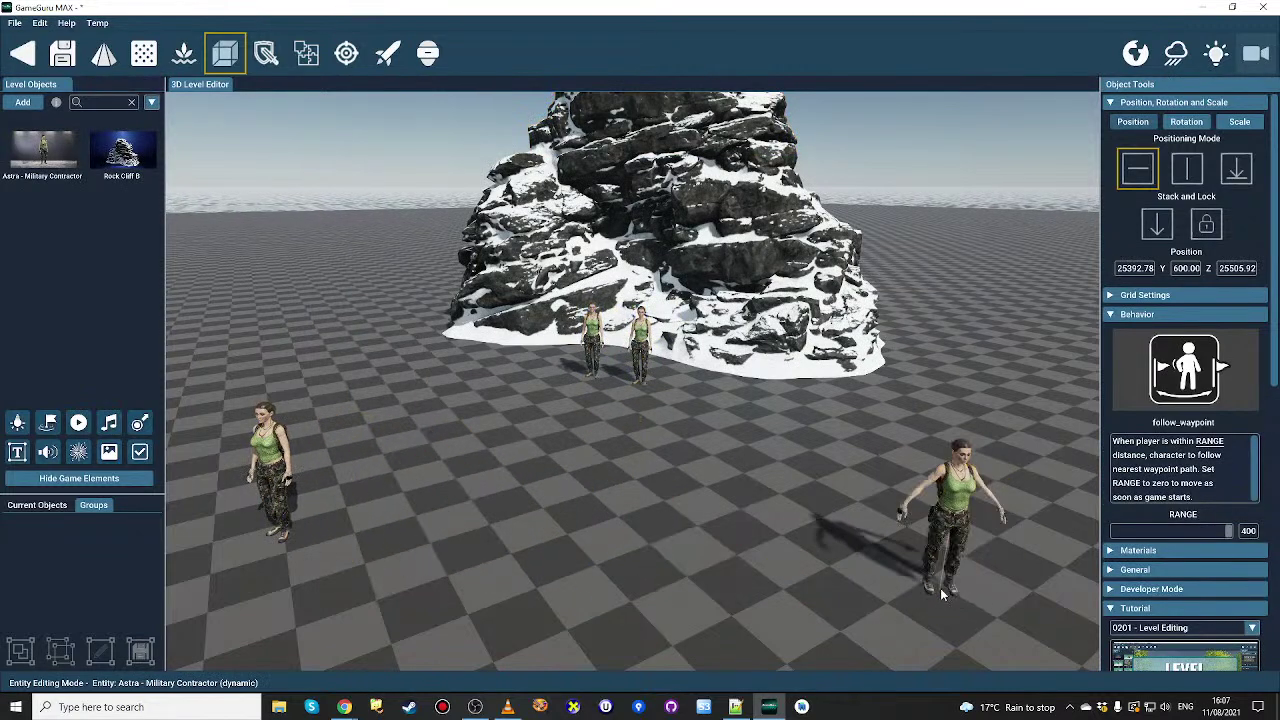
Step: Search 'ba' and place four Barrel Explosive barrels beside the soldiers
left_click(23, 103)
type("ba")
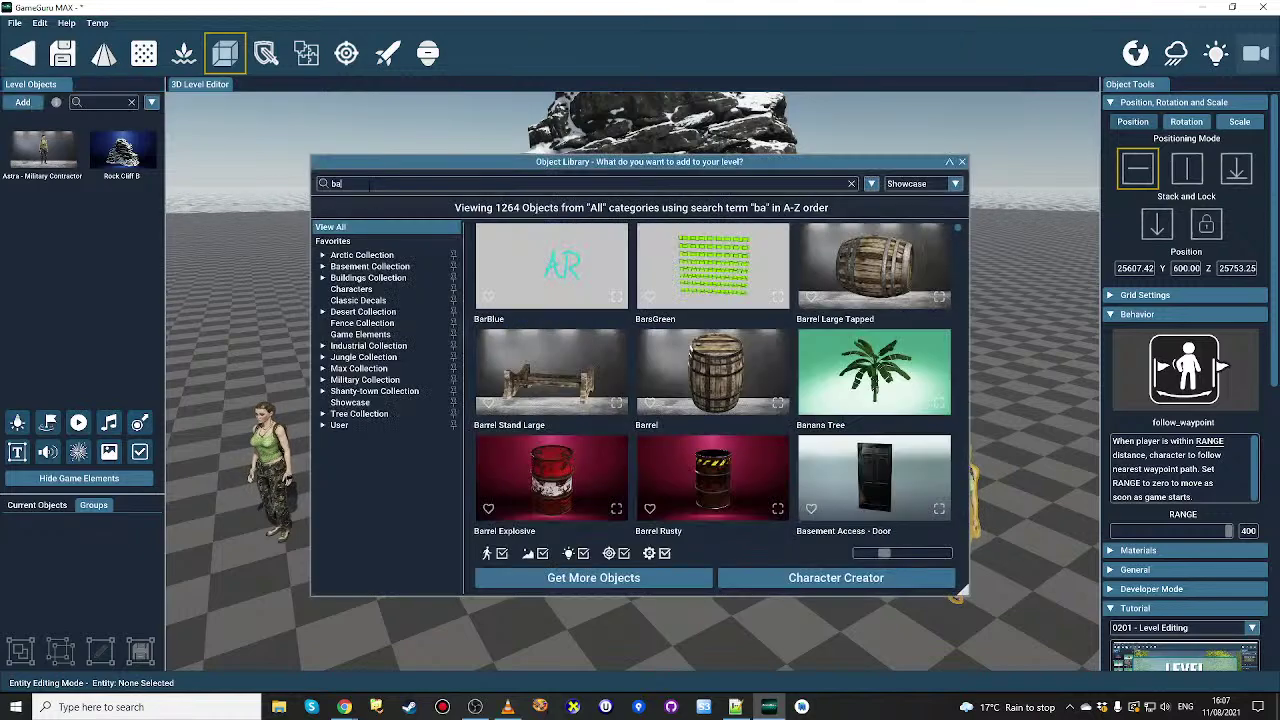
left_click(570, 498)
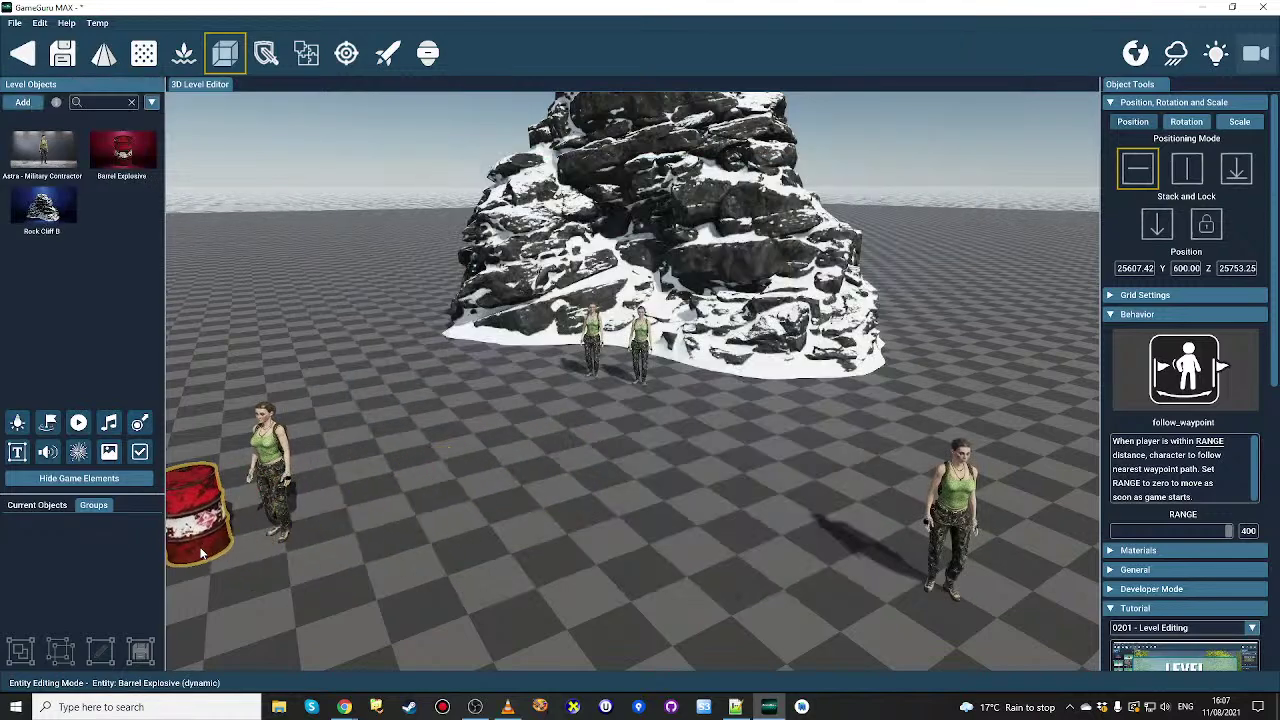
left_click(201, 542)
left_click(1020, 535)
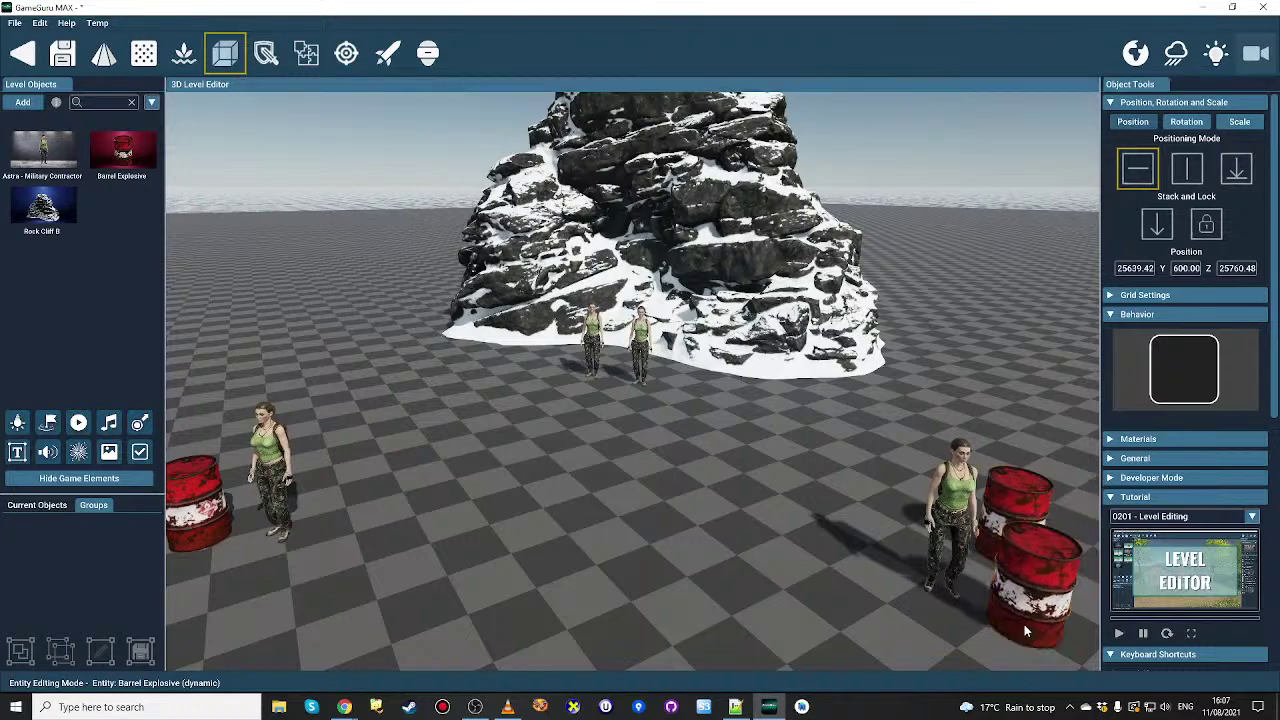
left_click(1024, 622)
left_click(890, 512)
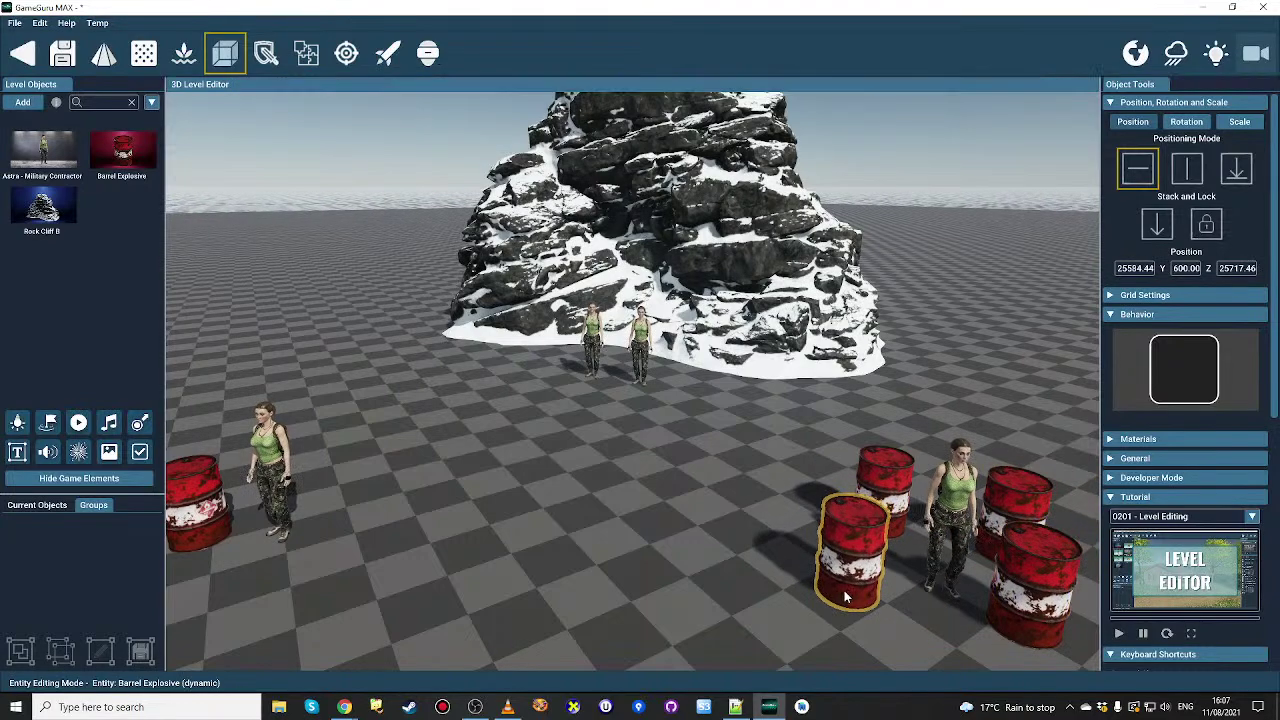
Step: Shift the left soldier by the cliff slightly to the left
right_click_drag(704, 600, 699, 564)
left_click(670, 437)
left_click_drag(663, 437, 455, 415)
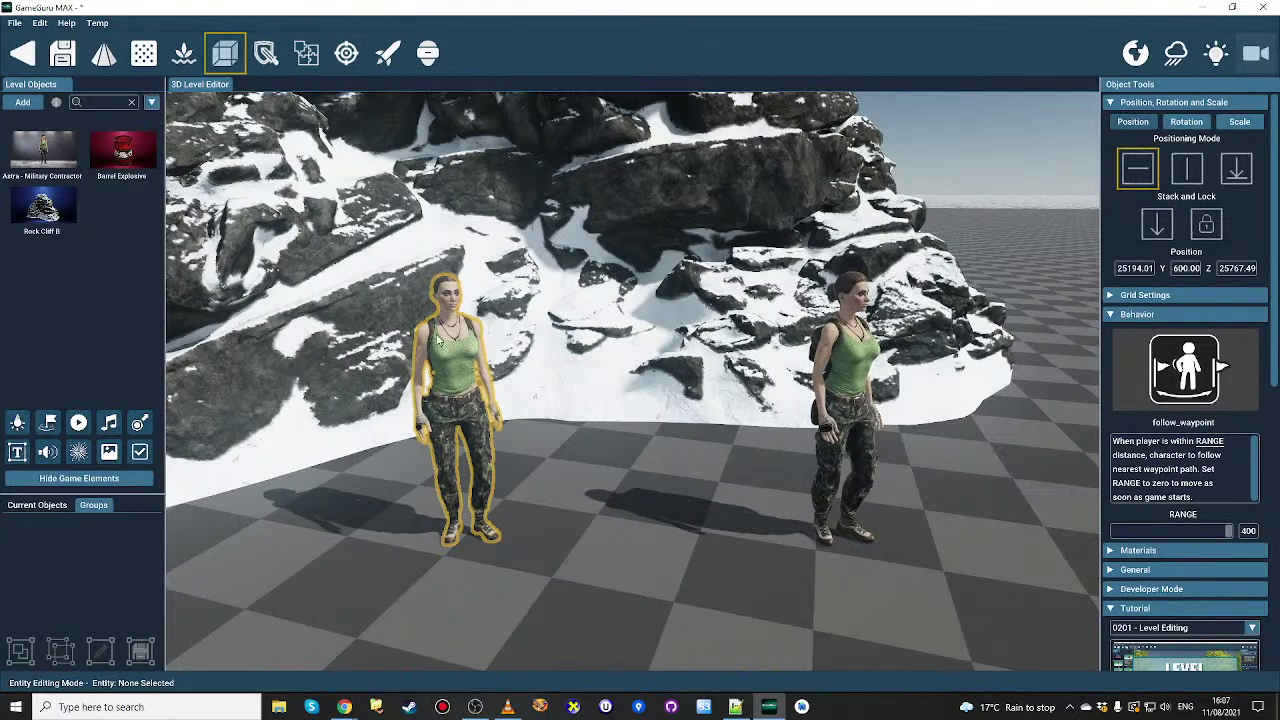
Step: Enable Allow Selection of Detailed Object List under Edit > Settings > Advanced, then close settings
left_click(40, 22)
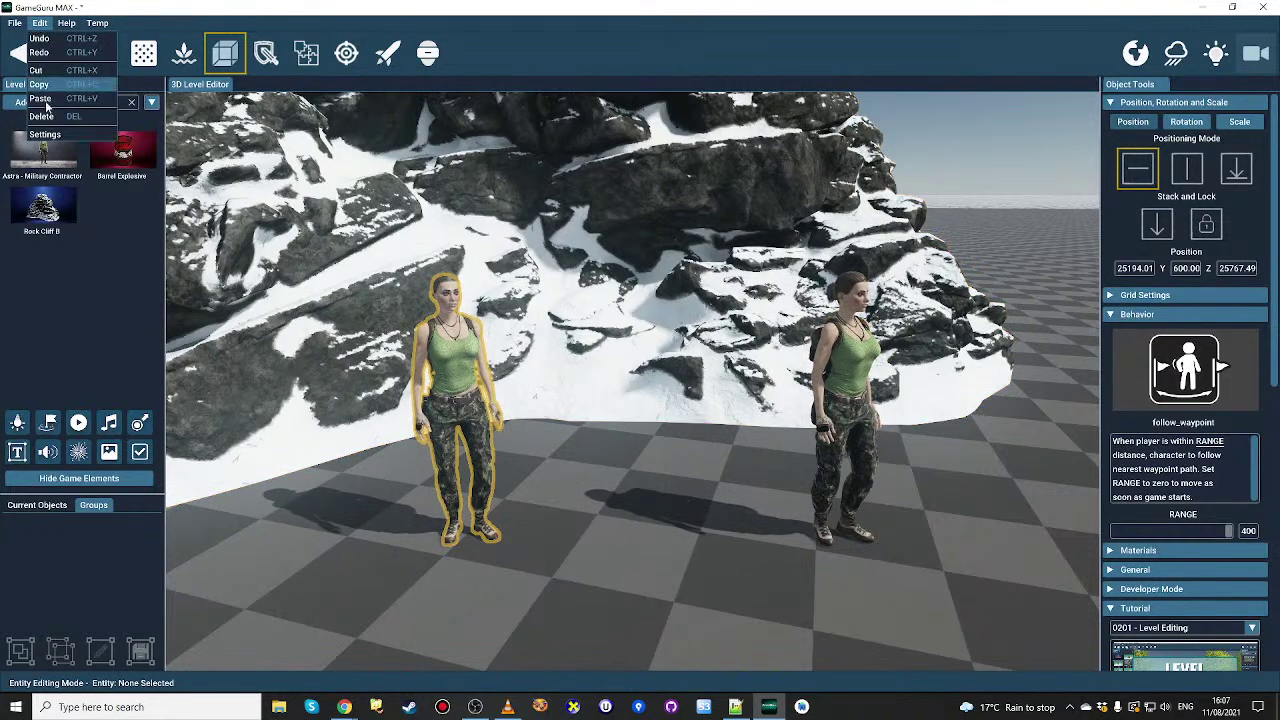
left_click(44, 134)
left_click(438, 199)
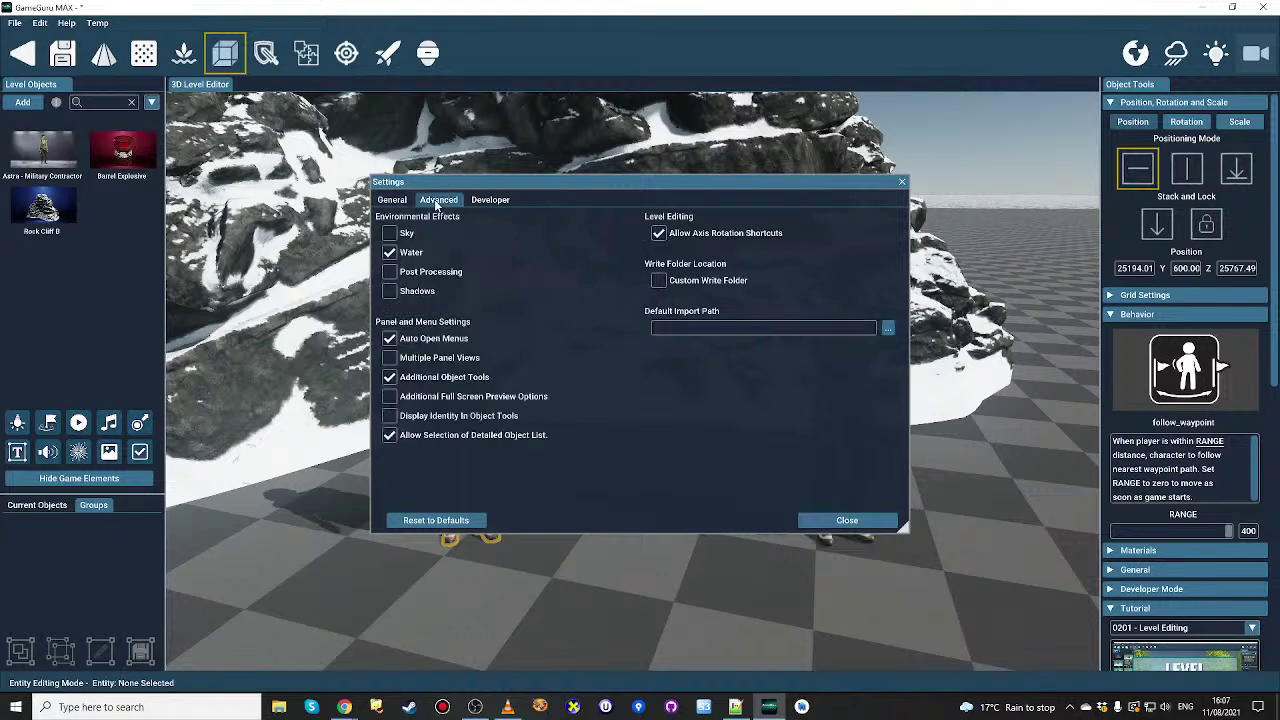
left_click(632, 400)
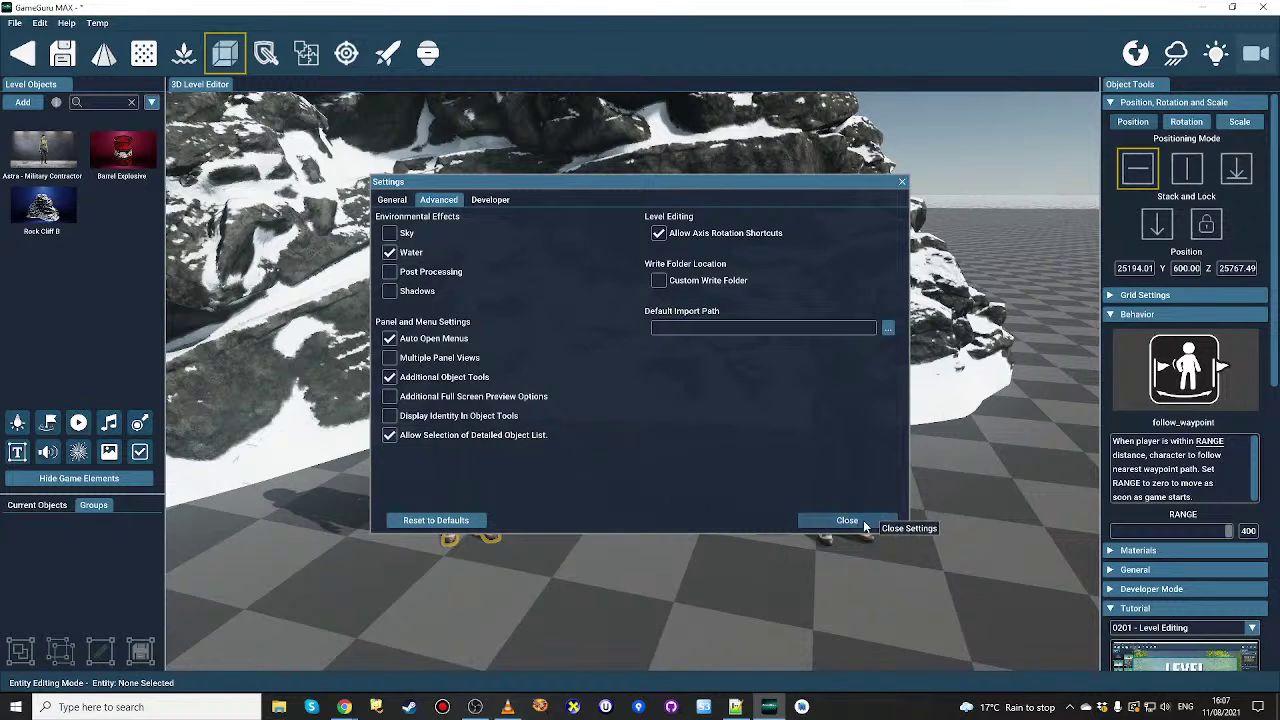
left_click(867, 520)
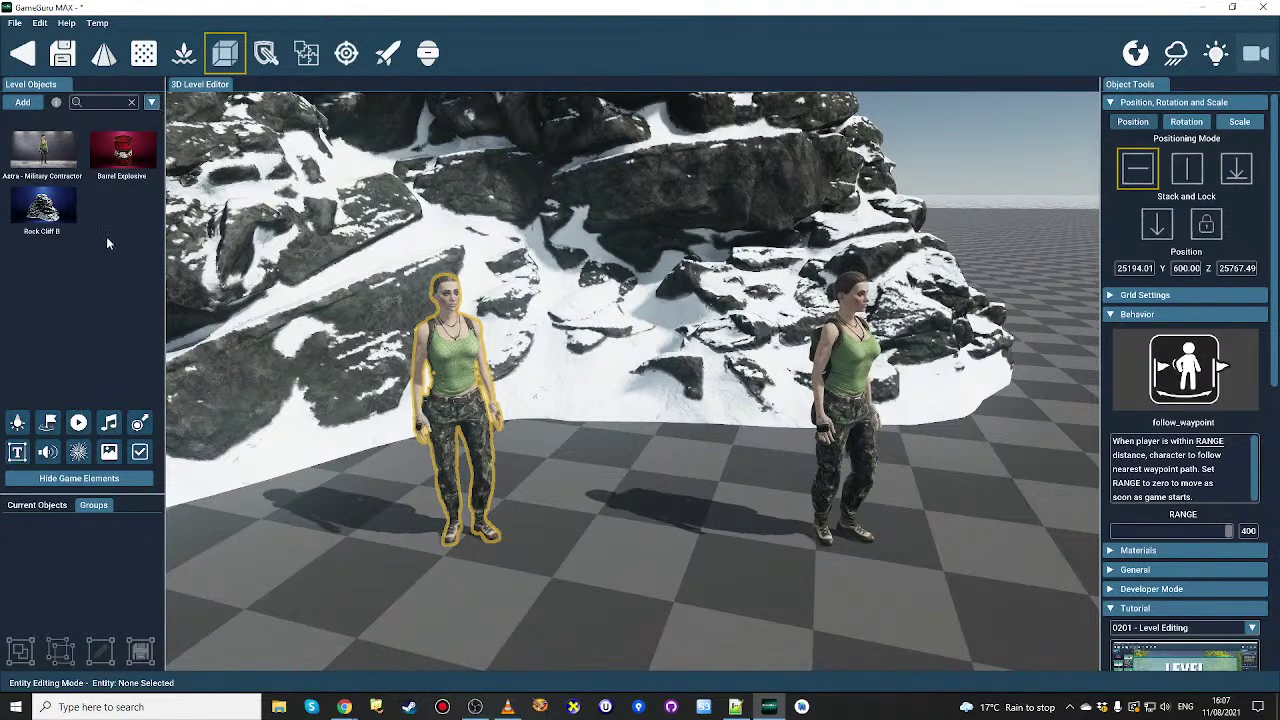
Step: Switch Level Objects to the Detailed Object List and expand the Astra - Military Contractor group
left_click(151, 103)
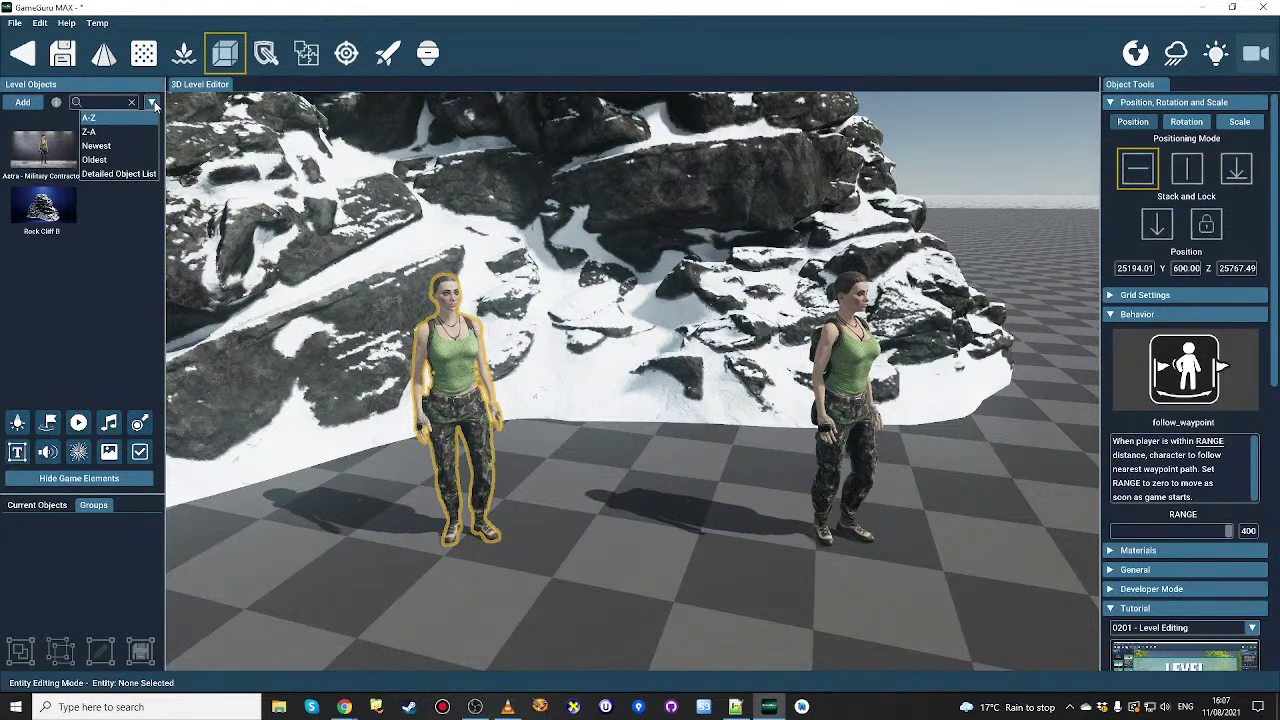
left_click(126, 175)
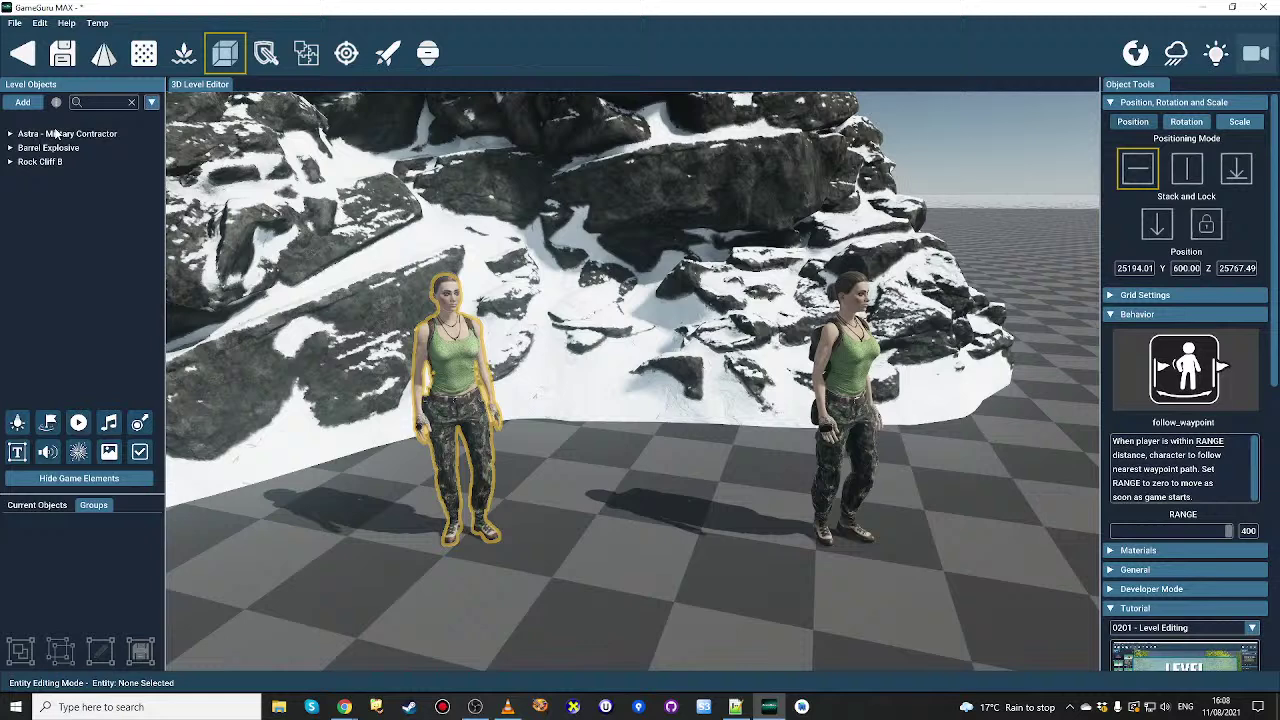
mouse_move(8, 140)
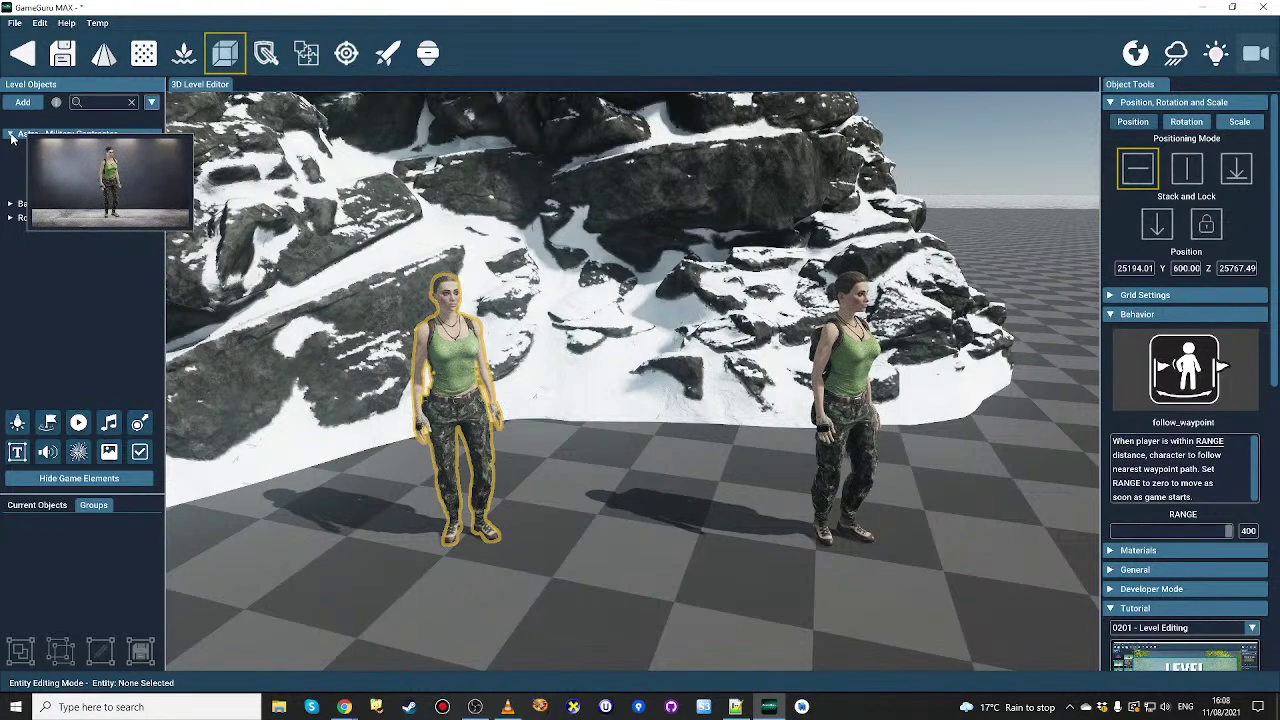
left_click(9, 135)
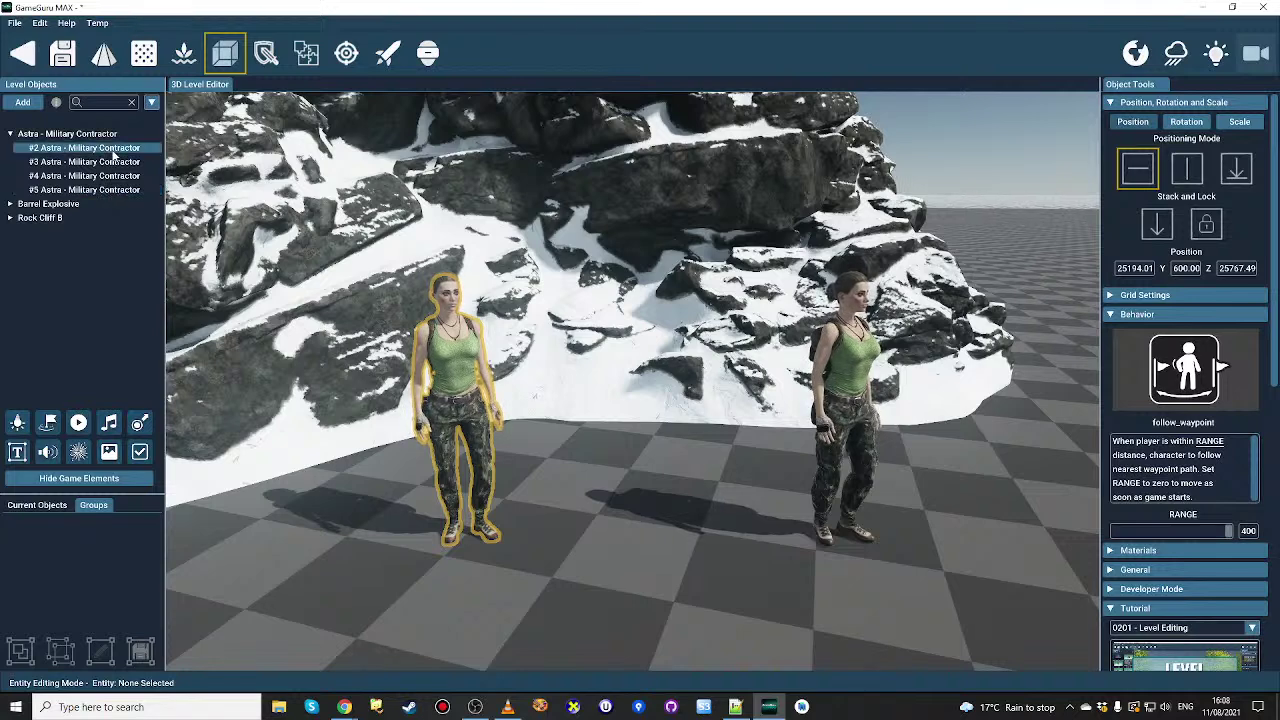
Step: Frame contractors #2, #3, #4 and #5 in turn, ending on #5
left_click(113, 148)
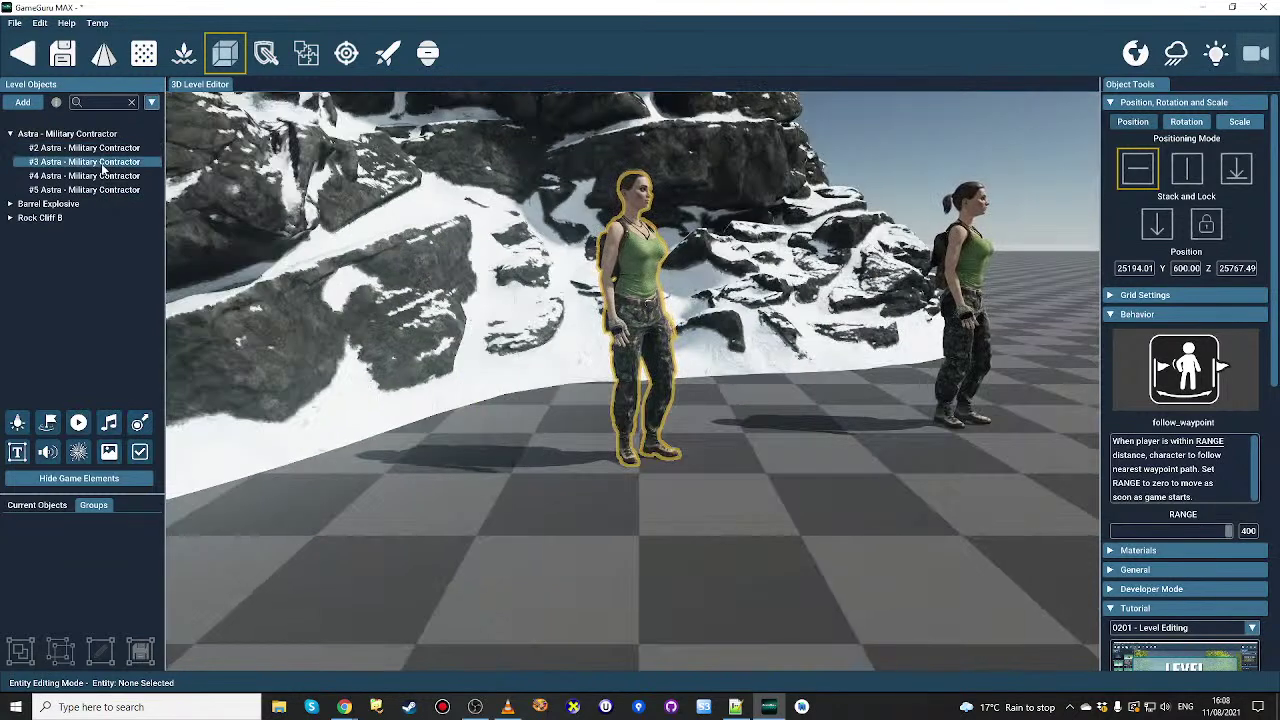
left_click(101, 163)
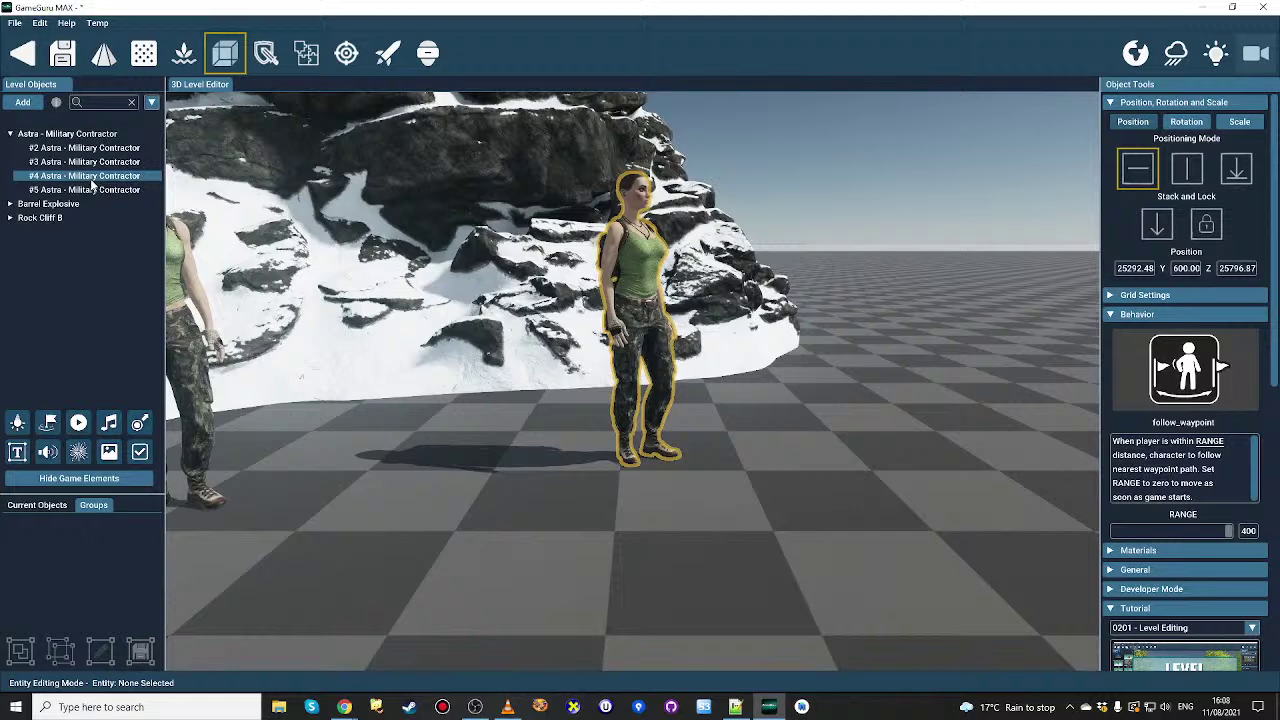
left_click(92, 177)
left_click(91, 191)
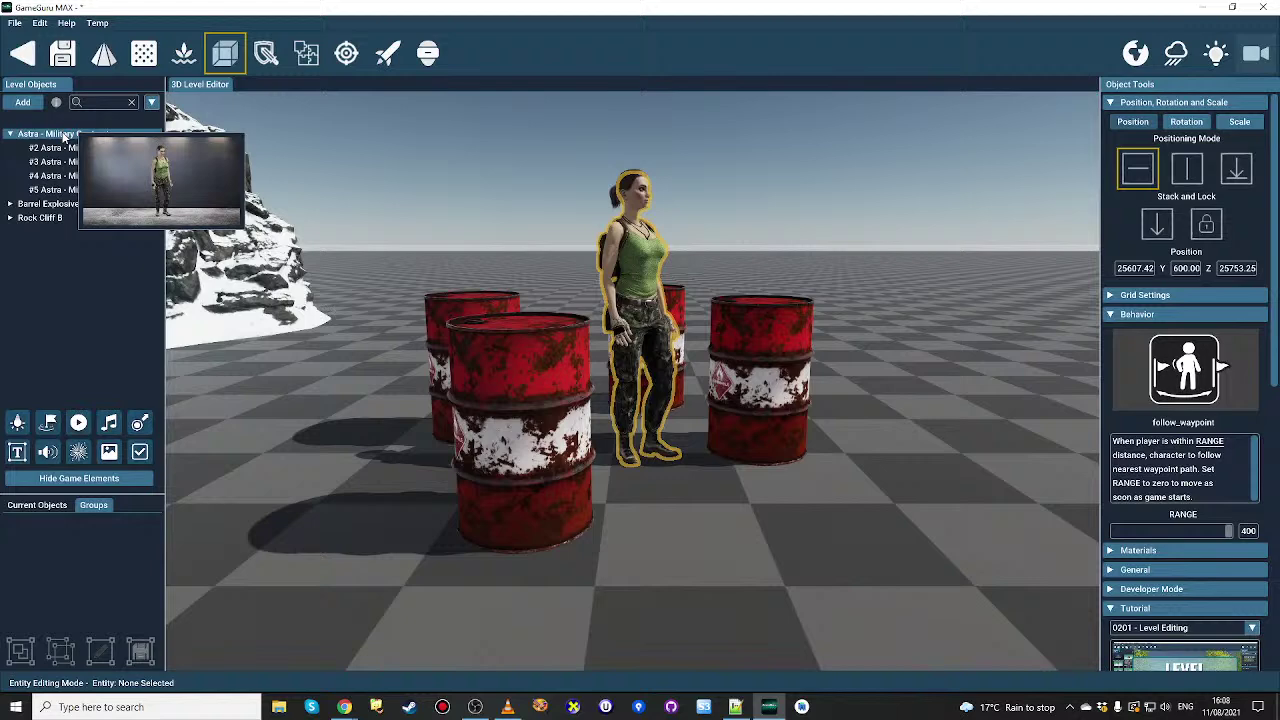
Step: Select the front Barrel Explosive in the viewport and zoom in and out to inspect it
mouse_move(55, 206)
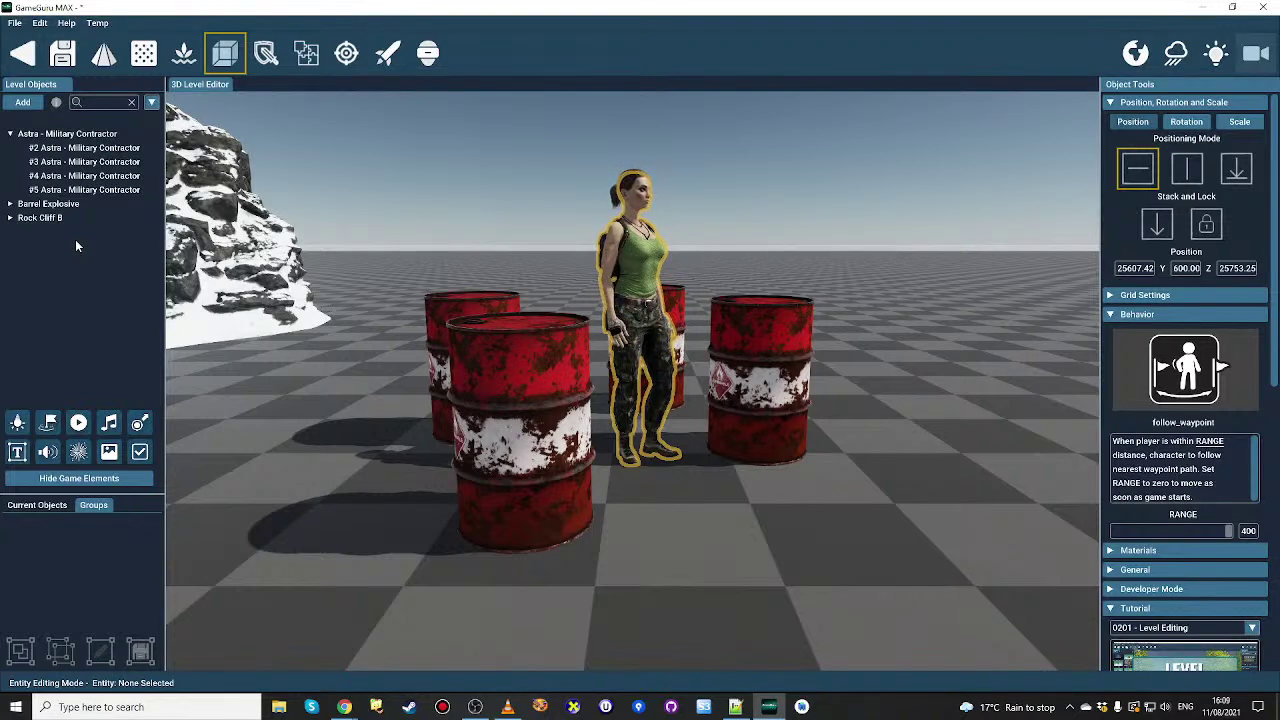
left_click(536, 476)
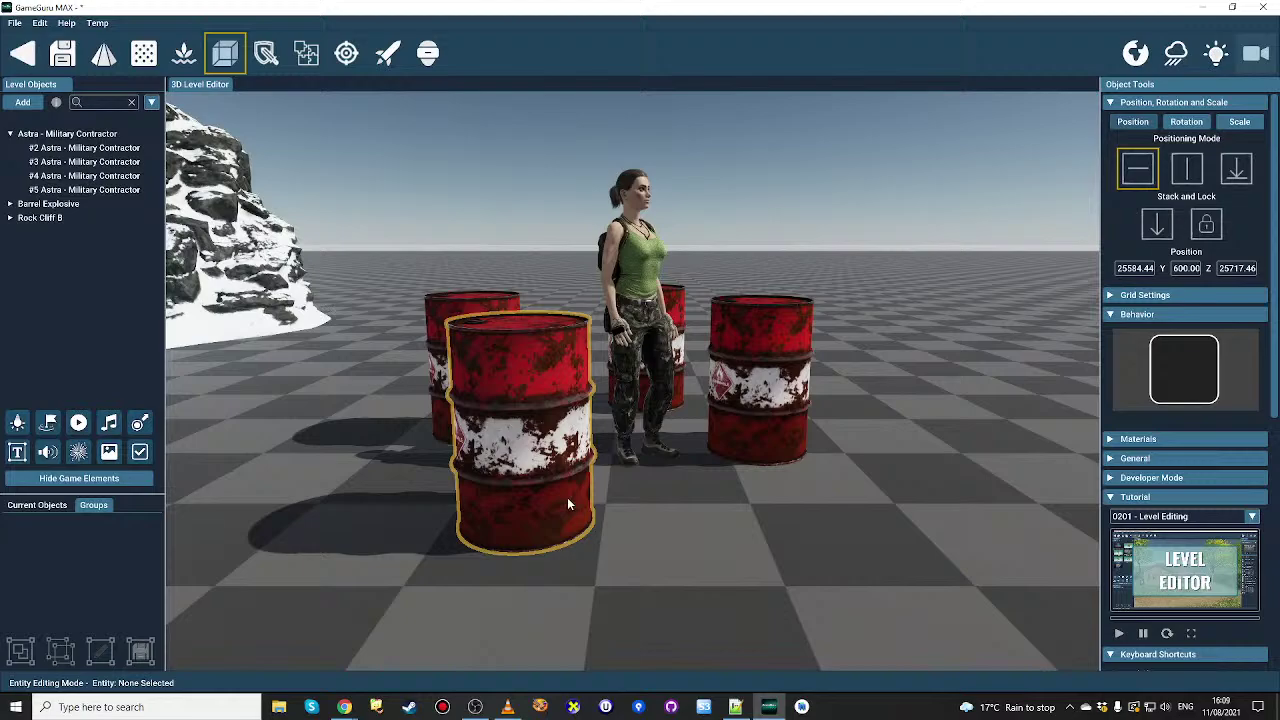
scroll(566, 494, "up", 5)
scroll(566, 494, "down", 5)
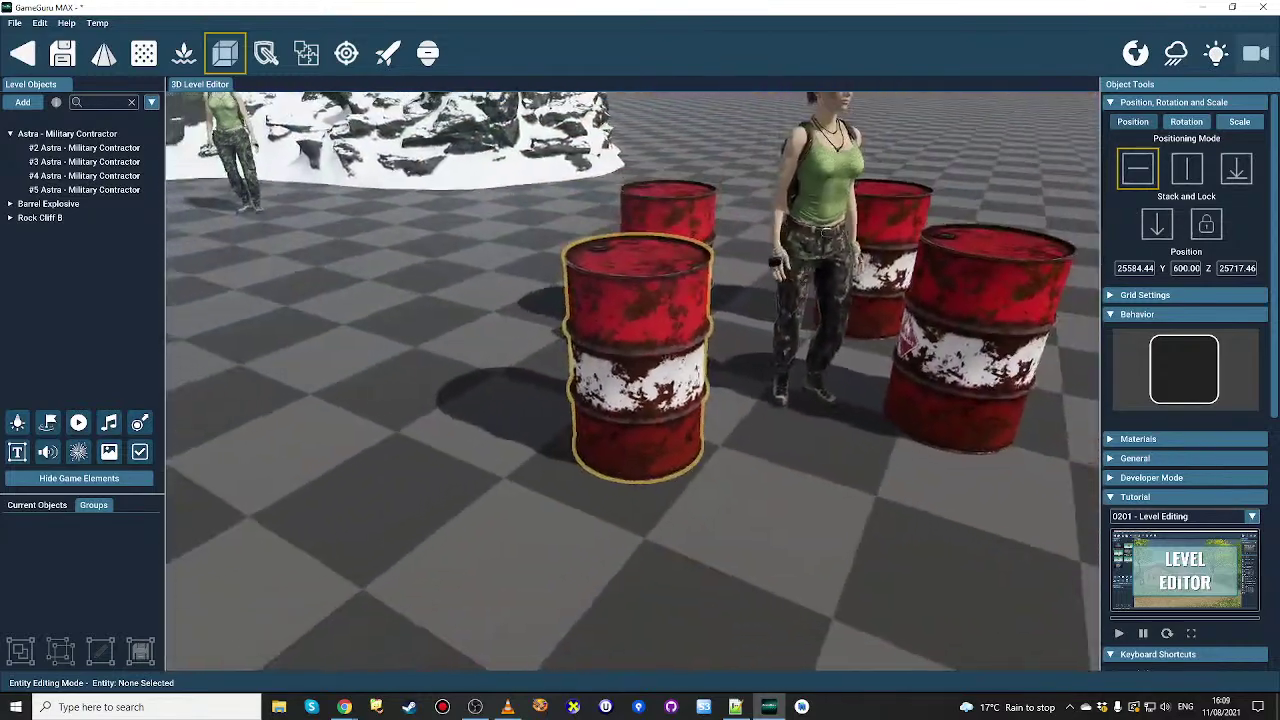
scroll(566, 494, "up", 8)
scroll(566, 494, "down", 5)
scroll(566, 494, "up", 2)
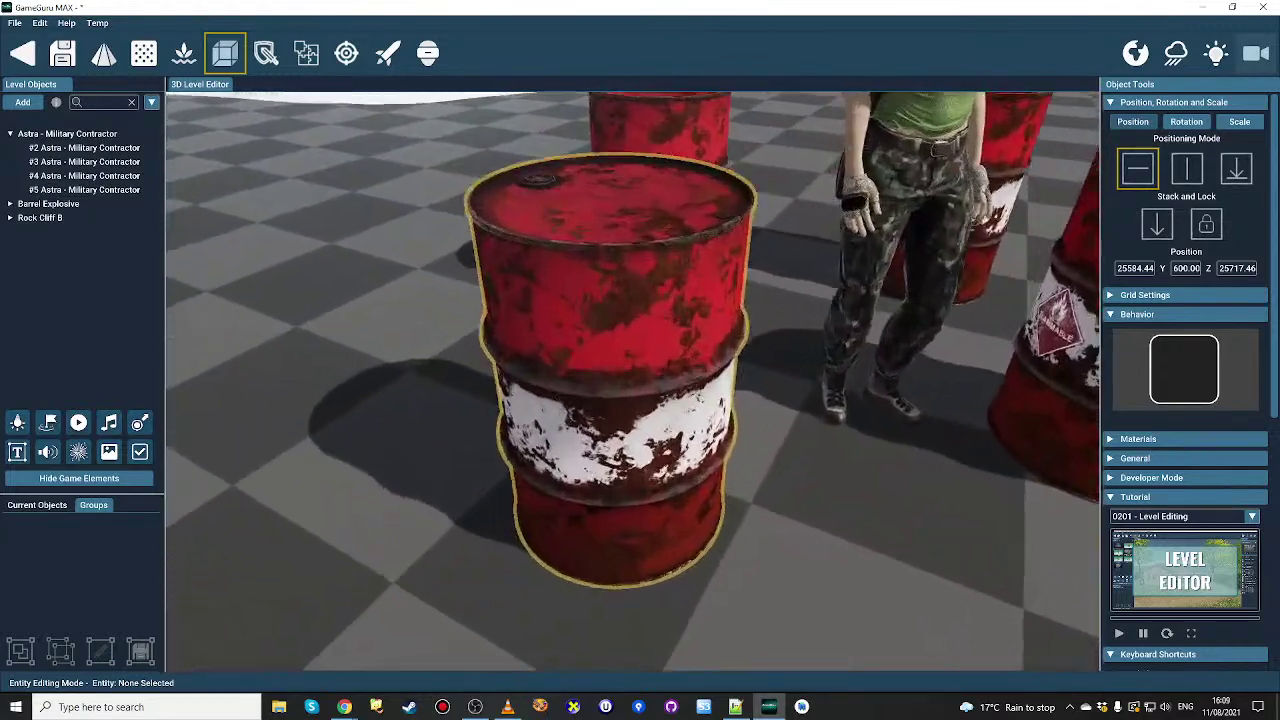
scroll(566, 494, "down", 2)
scroll(561, 487, "down", 2)
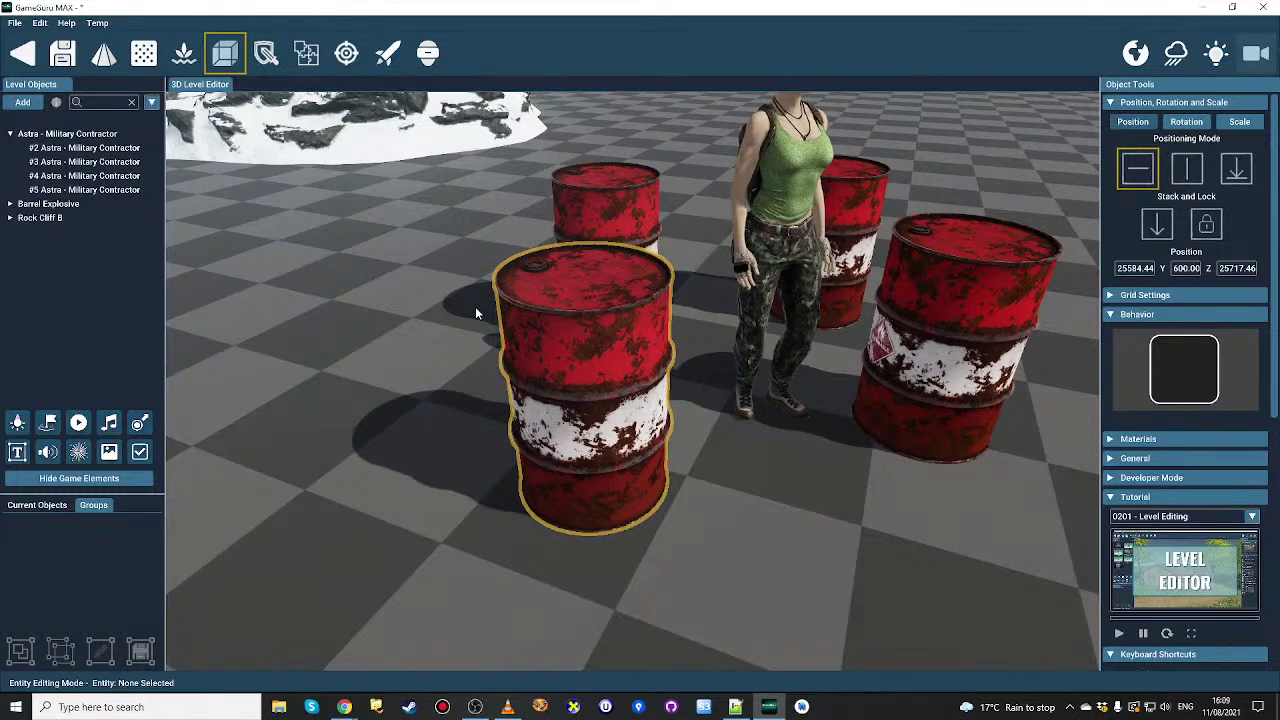
Step: Open the Developer settings, accept the warning, and preview the barrel's selection outline
left_click(40, 22)
left_click(71, 135)
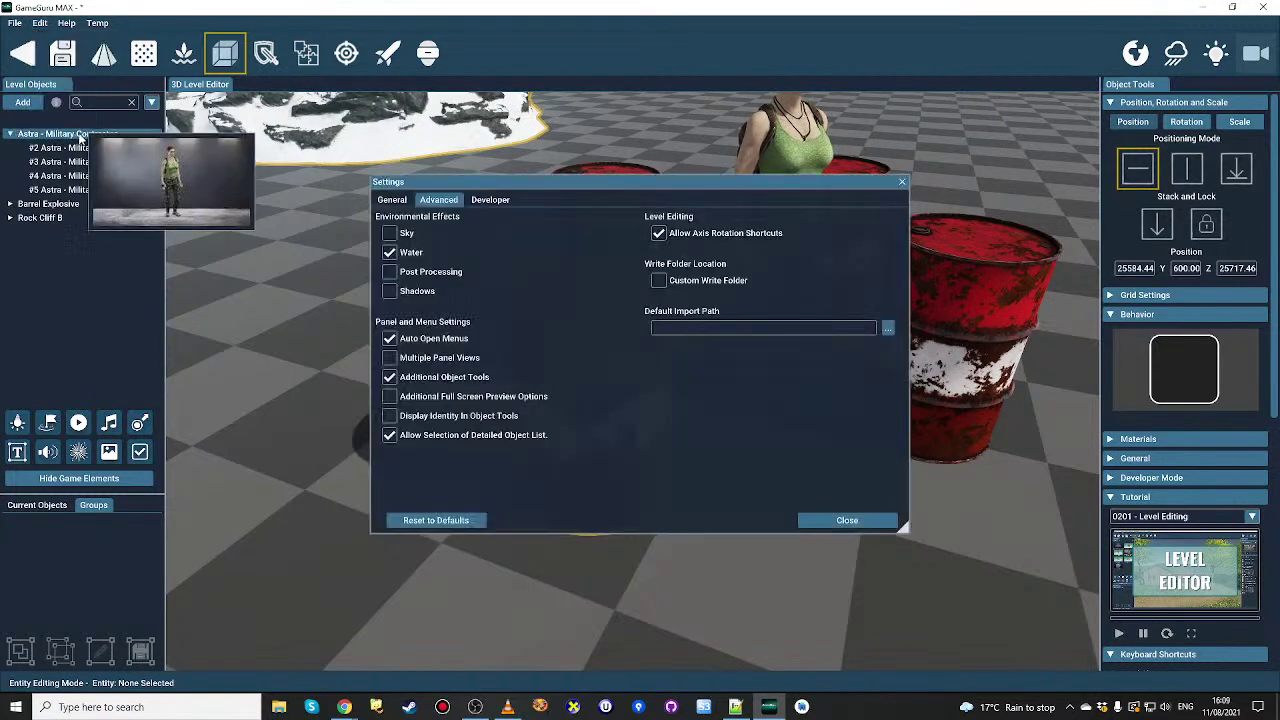
left_click(439, 199)
left_click(490, 199)
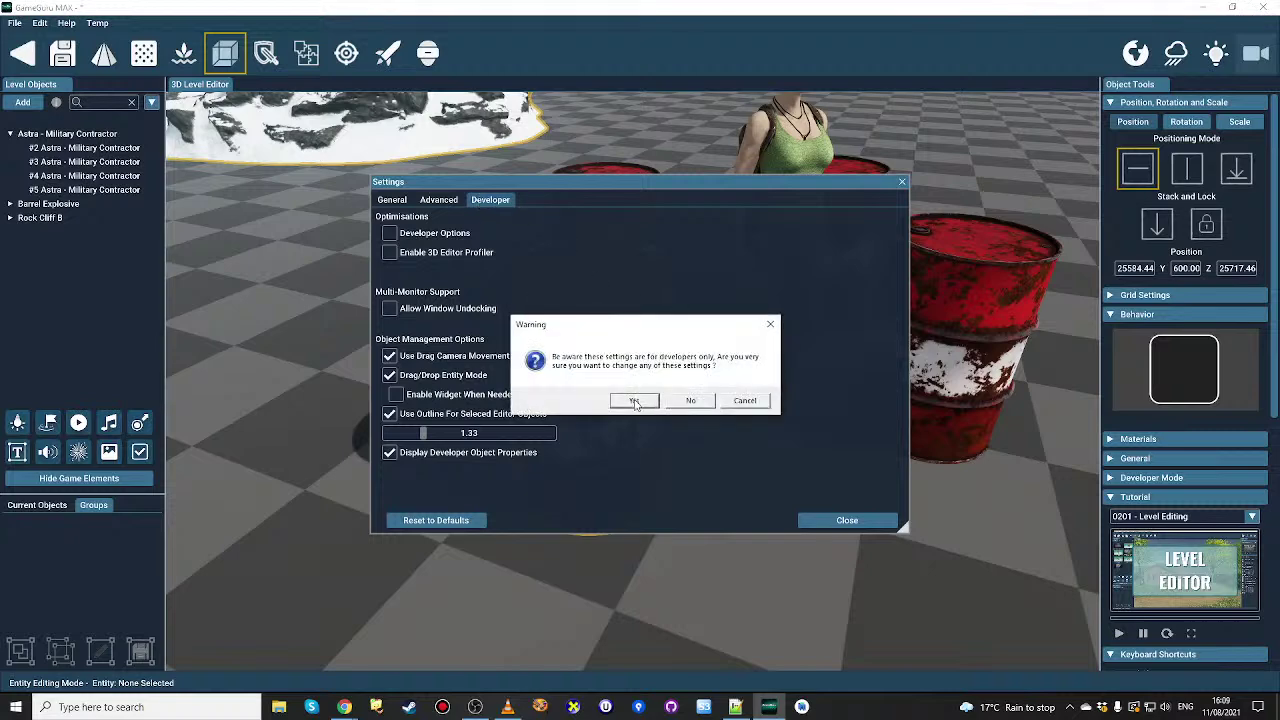
left_click(634, 401)
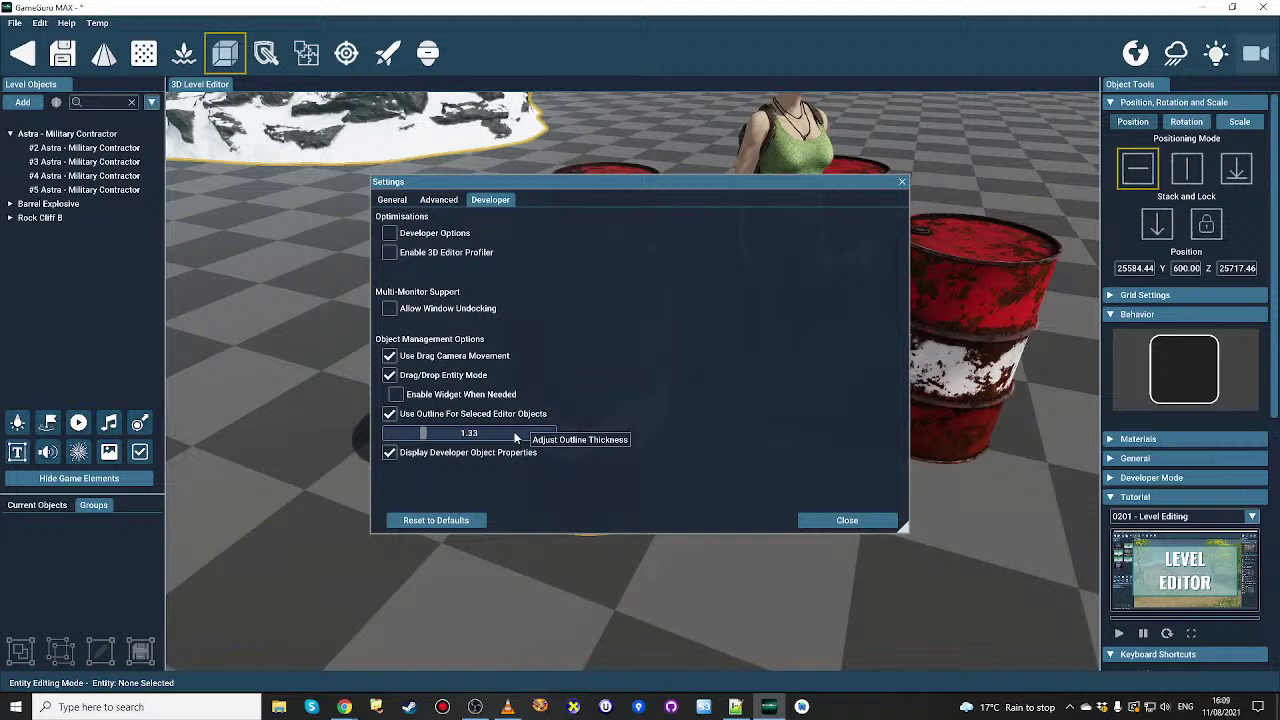
left_click_drag(568, 183, 331, 157)
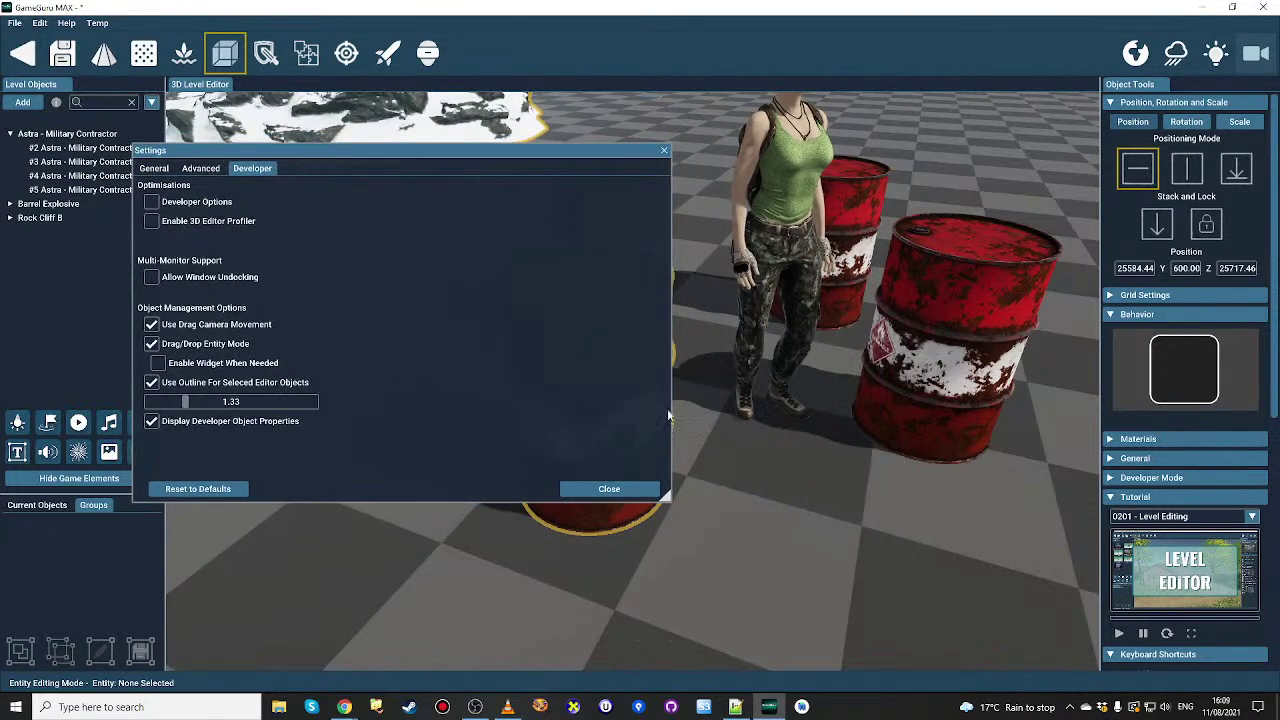
left_click(628, 489)
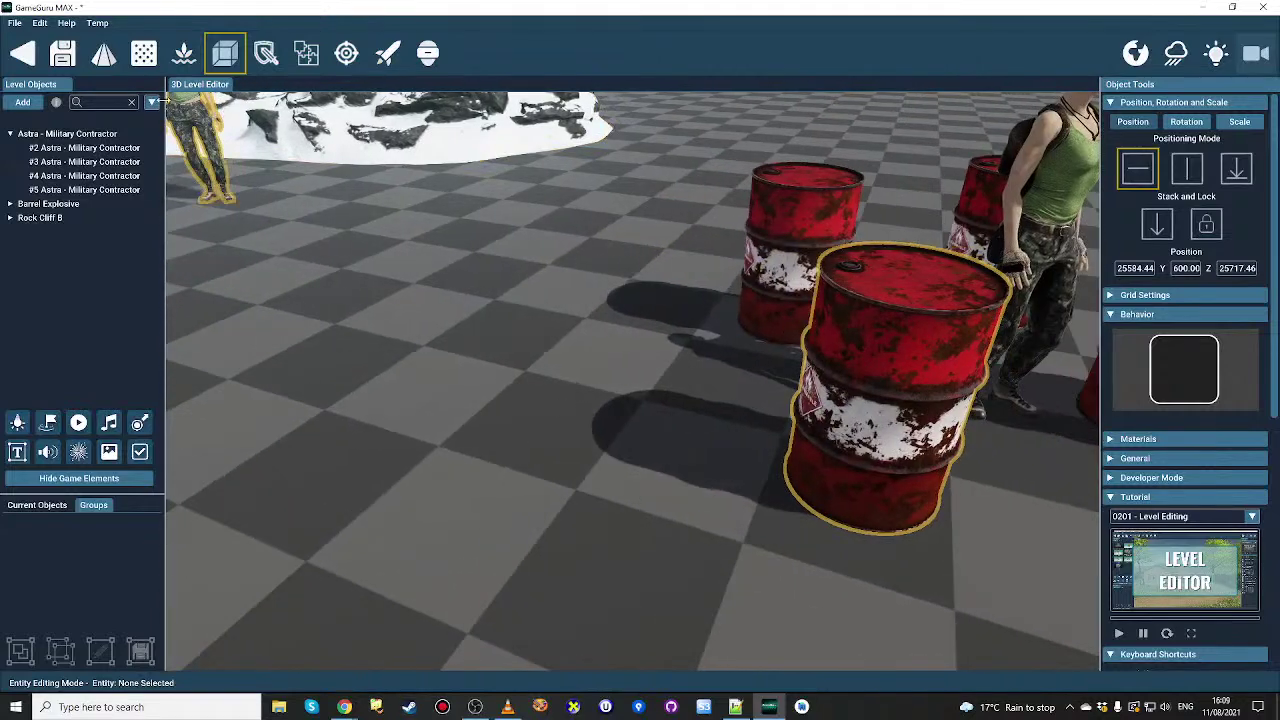
Step: Set Adjust Outline Thickness to 0.70 in the Developer settings and close them
left_click(40, 22)
left_click(59, 134)
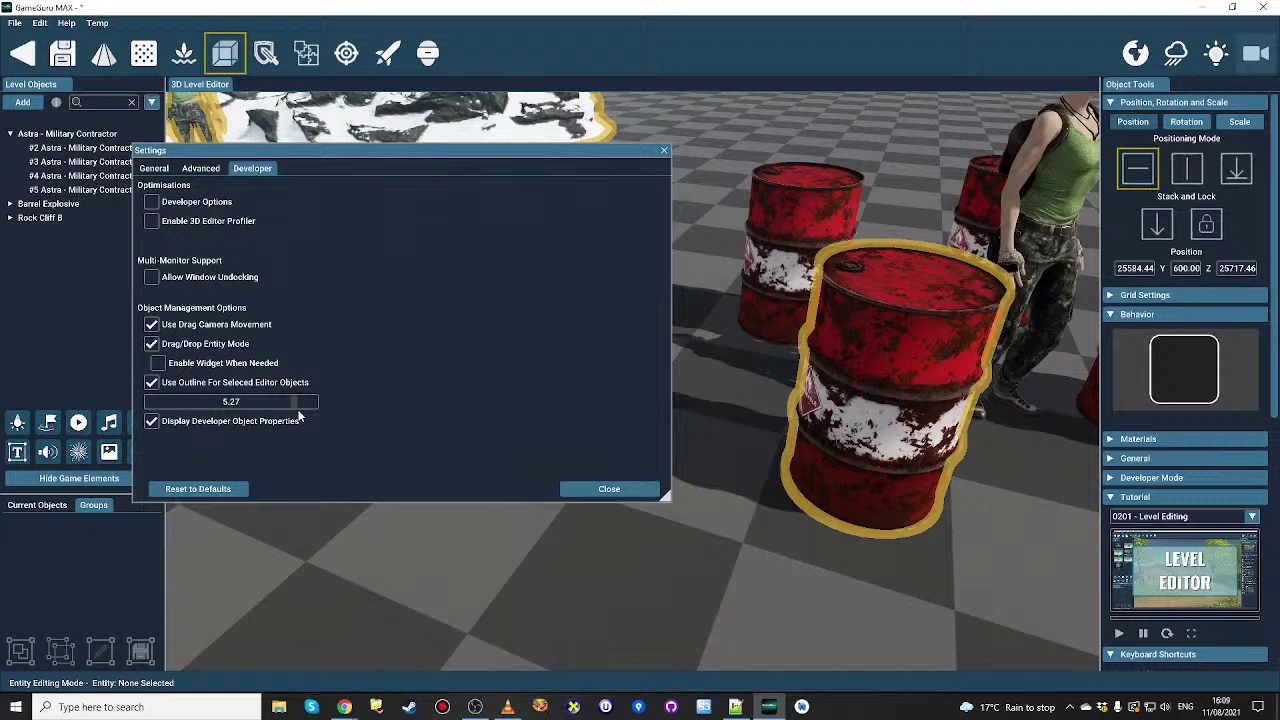
left_click_drag(189, 405, 147, 411)
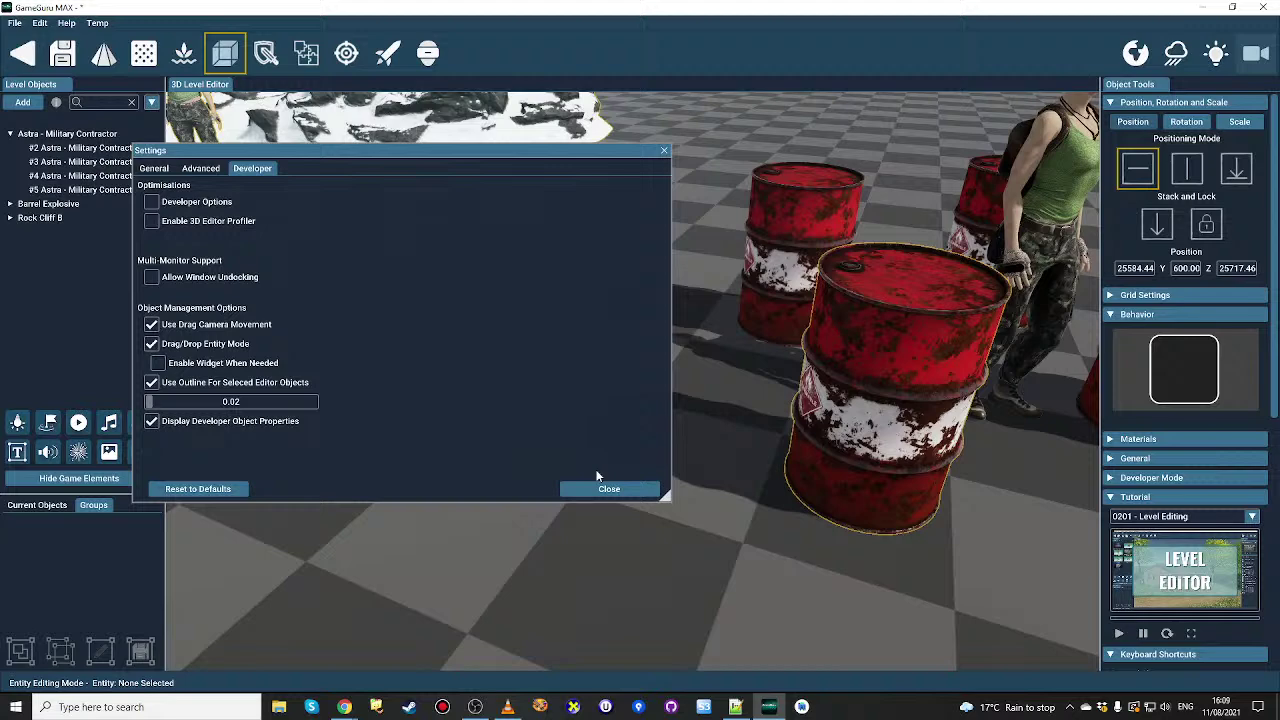
left_click_drag(151, 406, 230, 401)
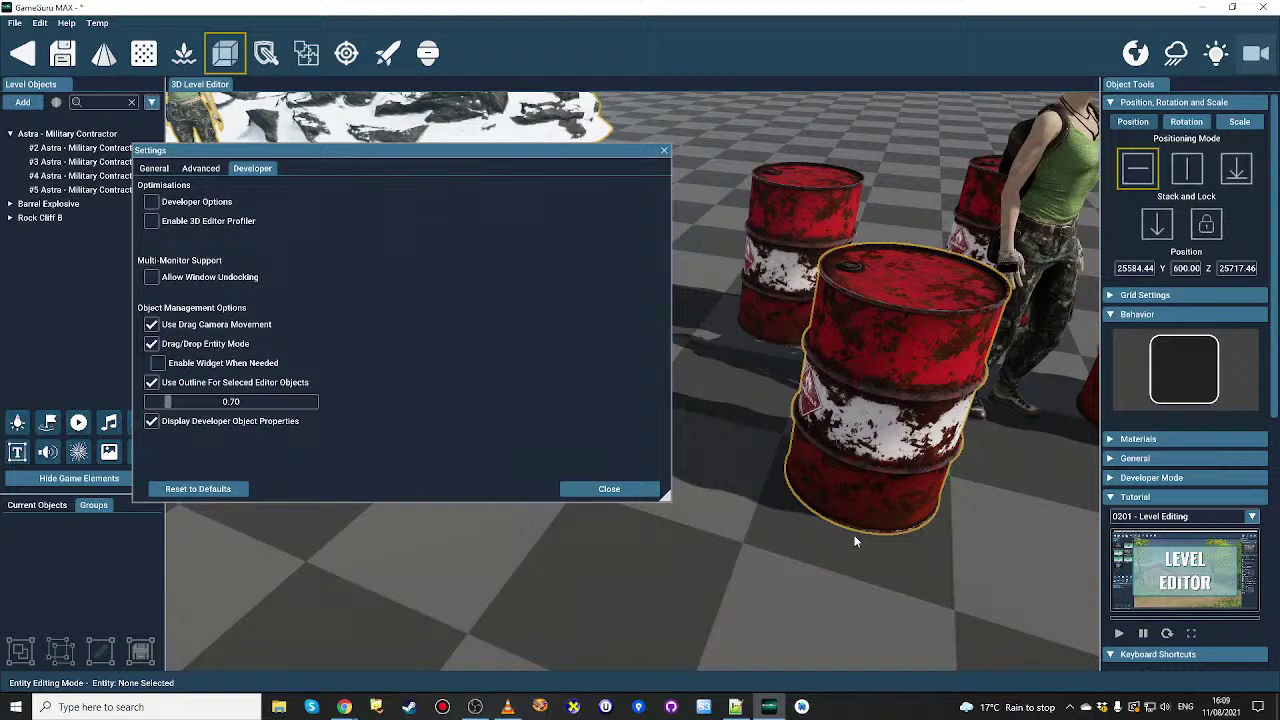
left_click(609, 489)
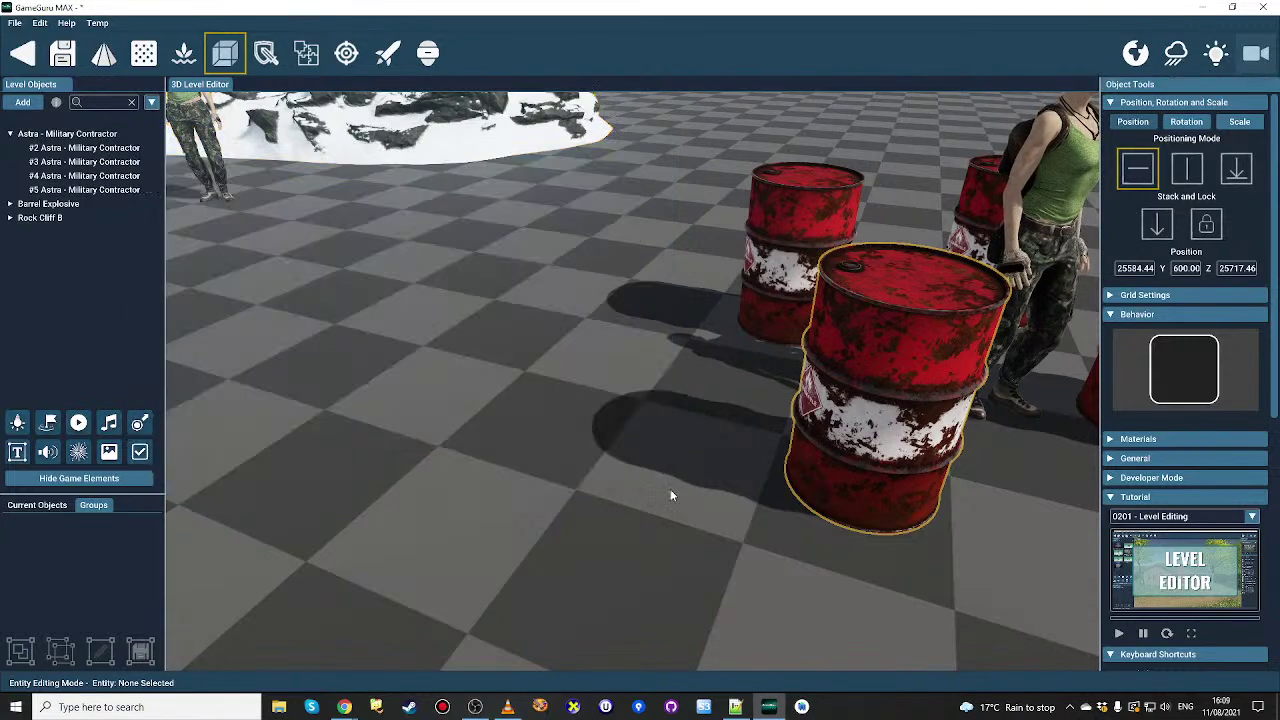
Step: Drag the front red explosive barrel out to the left, clear of the other barrels and contractor
right_click_drag(721, 462, 721, 462)
scroll(697, 408, "up", 3)
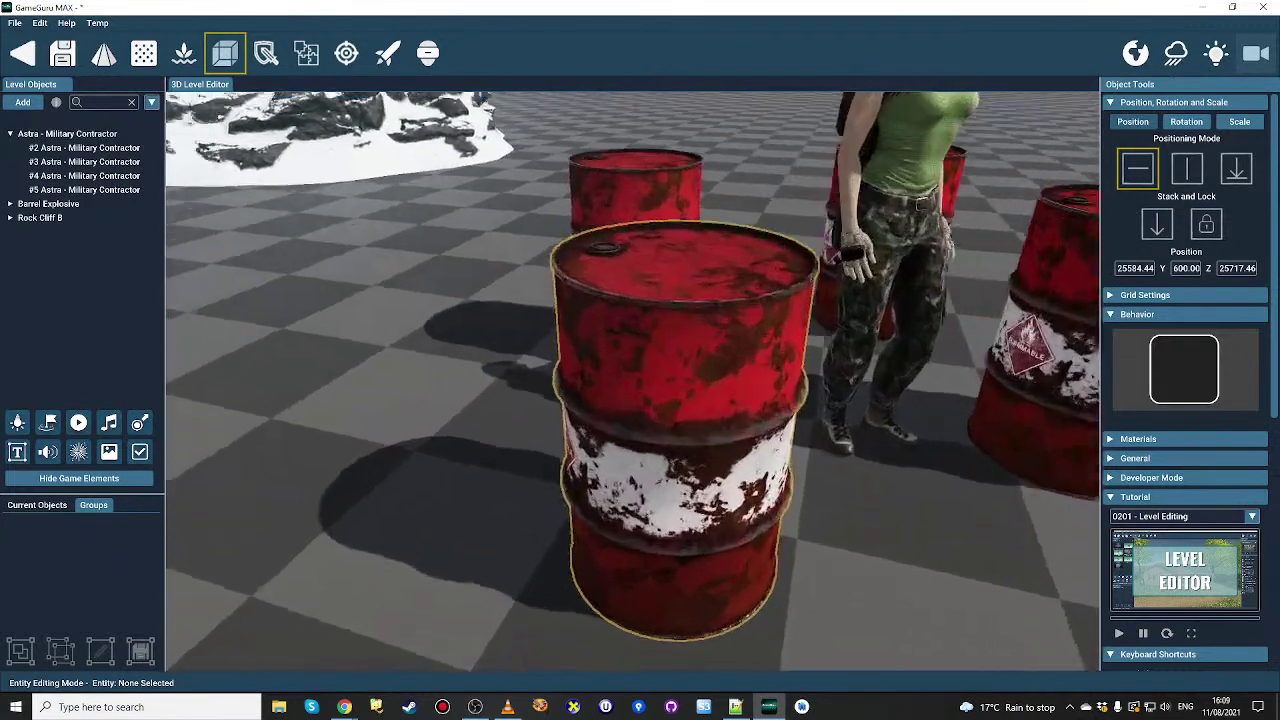
scroll(697, 408, "down", 4)
right_click_drag(697, 408, 877, 368)
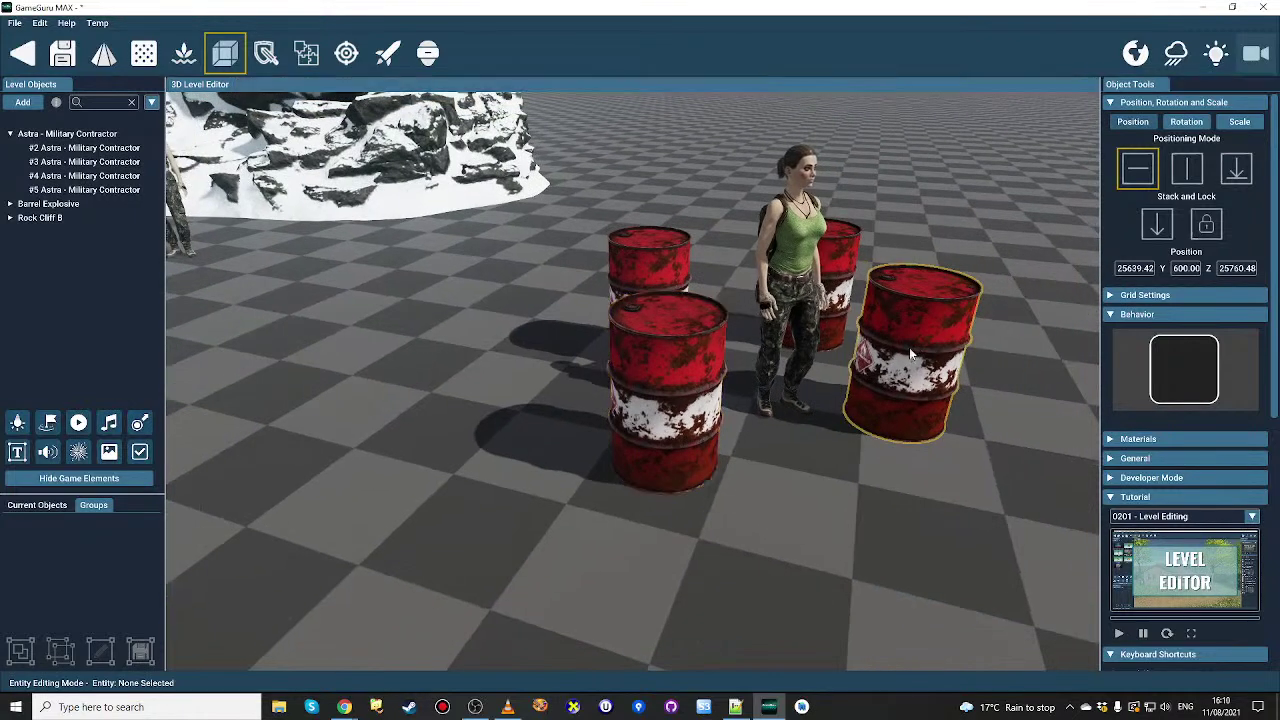
left_click(681, 374)
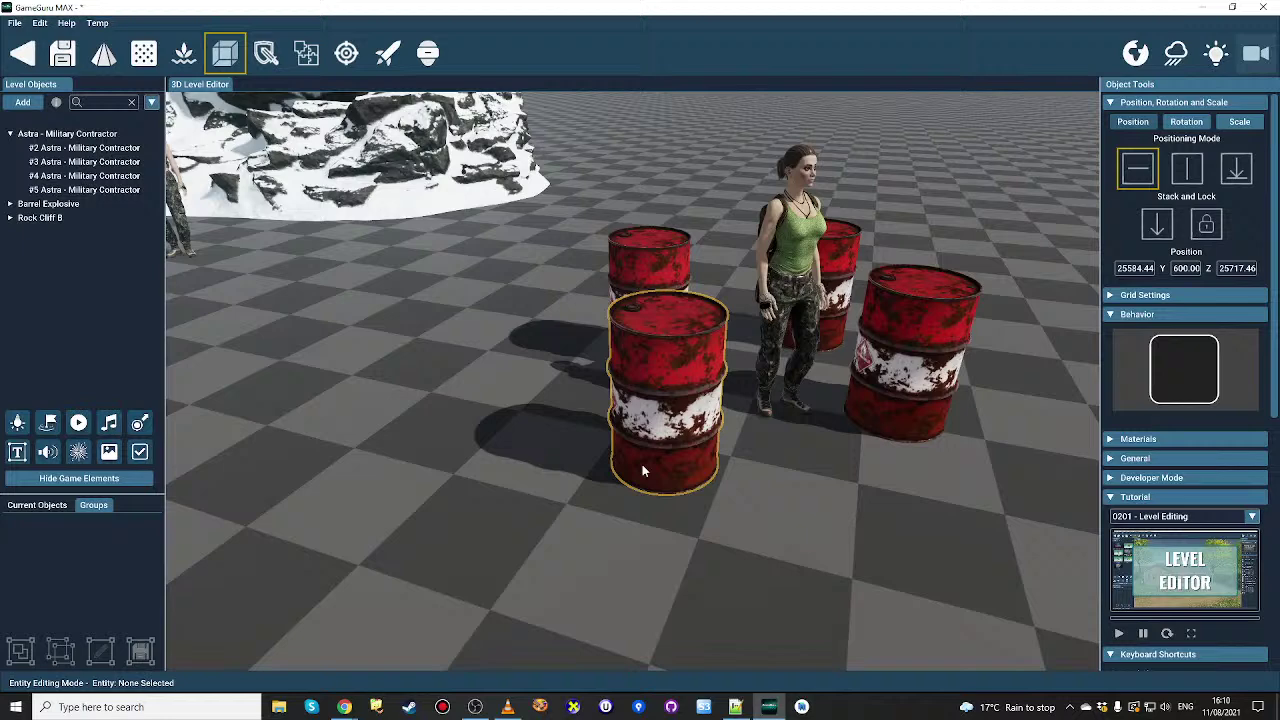
left_click_drag(642, 471, 531, 411)
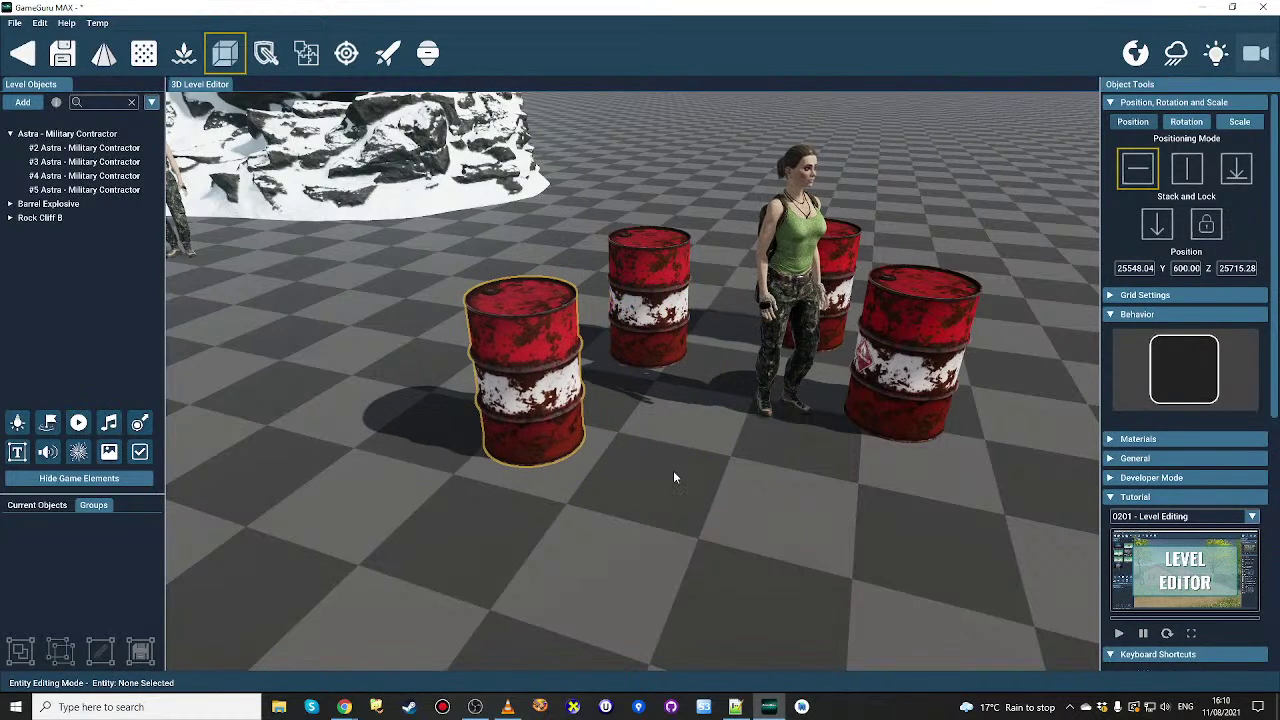
mouse_move(674, 478)
right_mouse_down()
mouse_move(720, 474)
mouse_move(675, 470)
mouse_move(686, 474)
right_mouse_up()
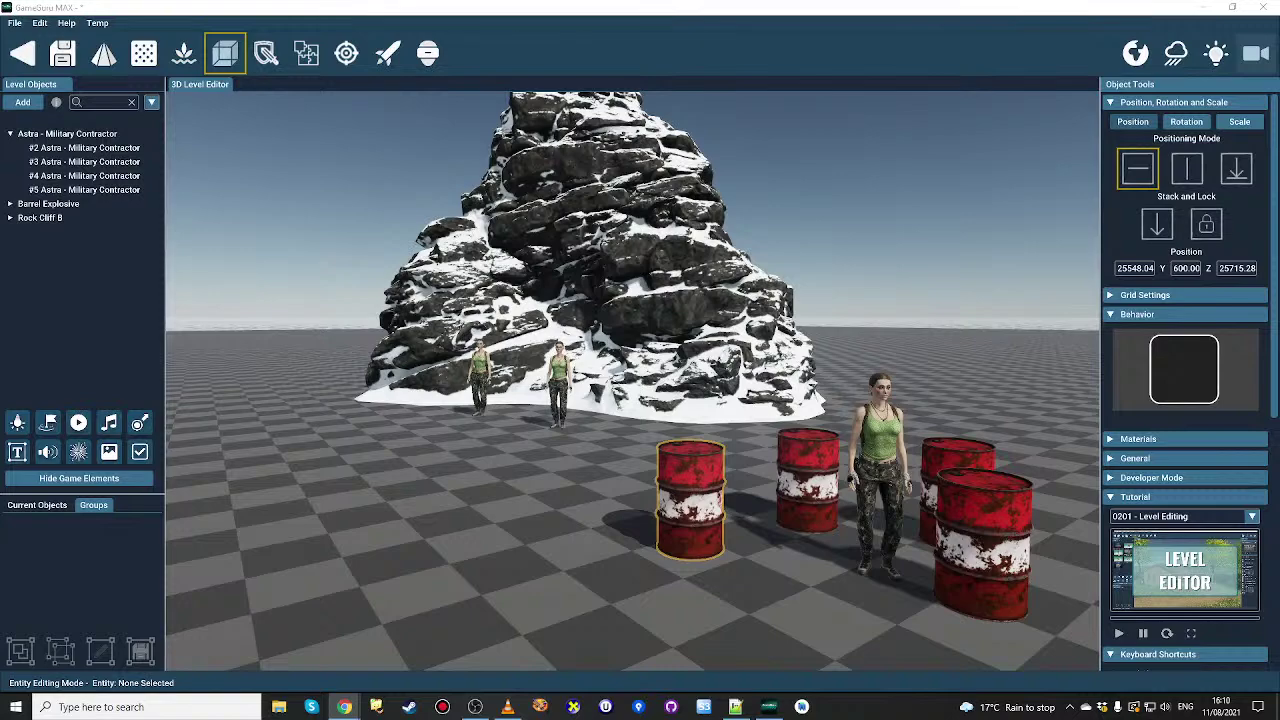
Step: Bring the Chrome live-chat pop-up forward at the upper left and scroll through the viewers' greetings
left_click(343, 707)
left_click_drag(620, 15, 421, 55)
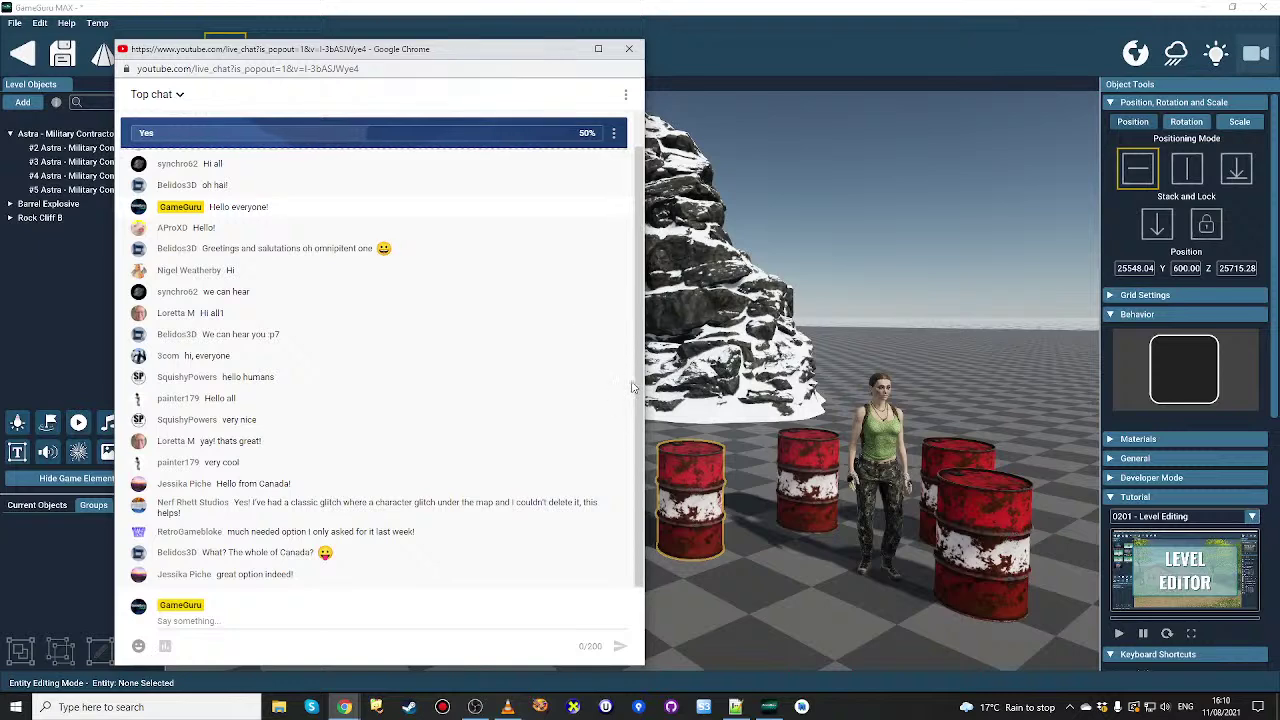
scroll(632, 380, "up", 1)
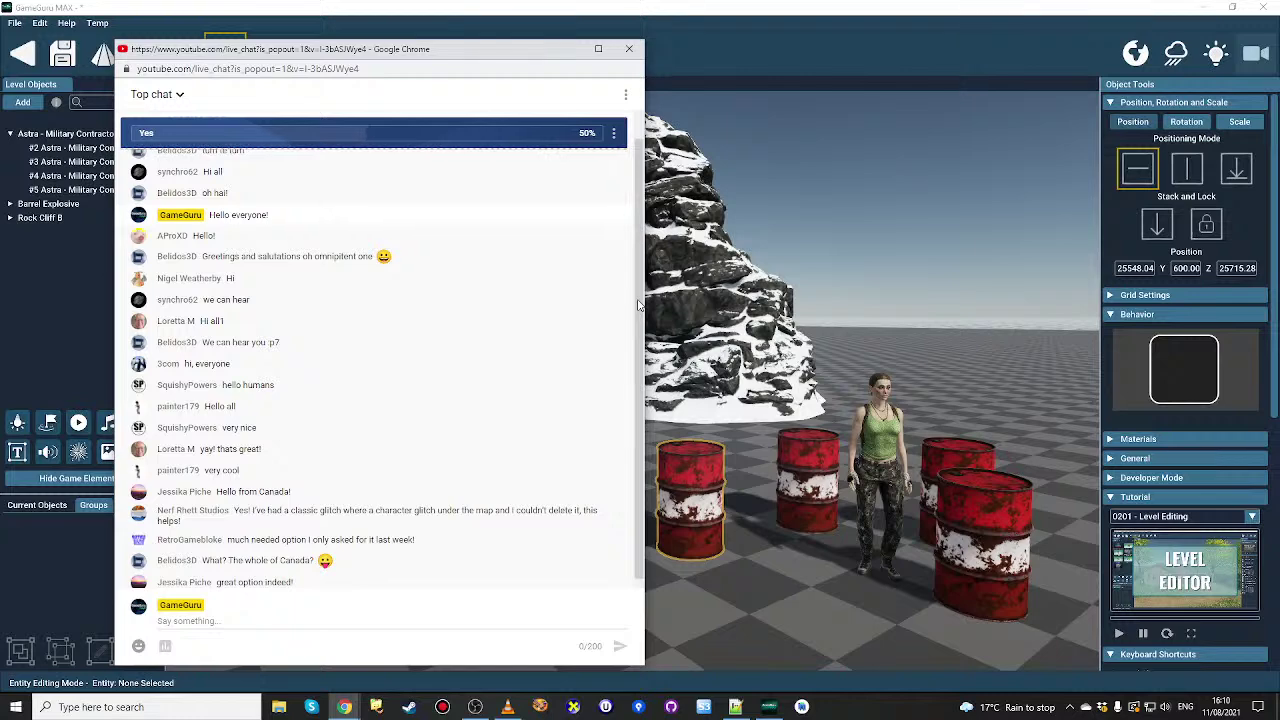
scroll(638, 305, "down", 1)
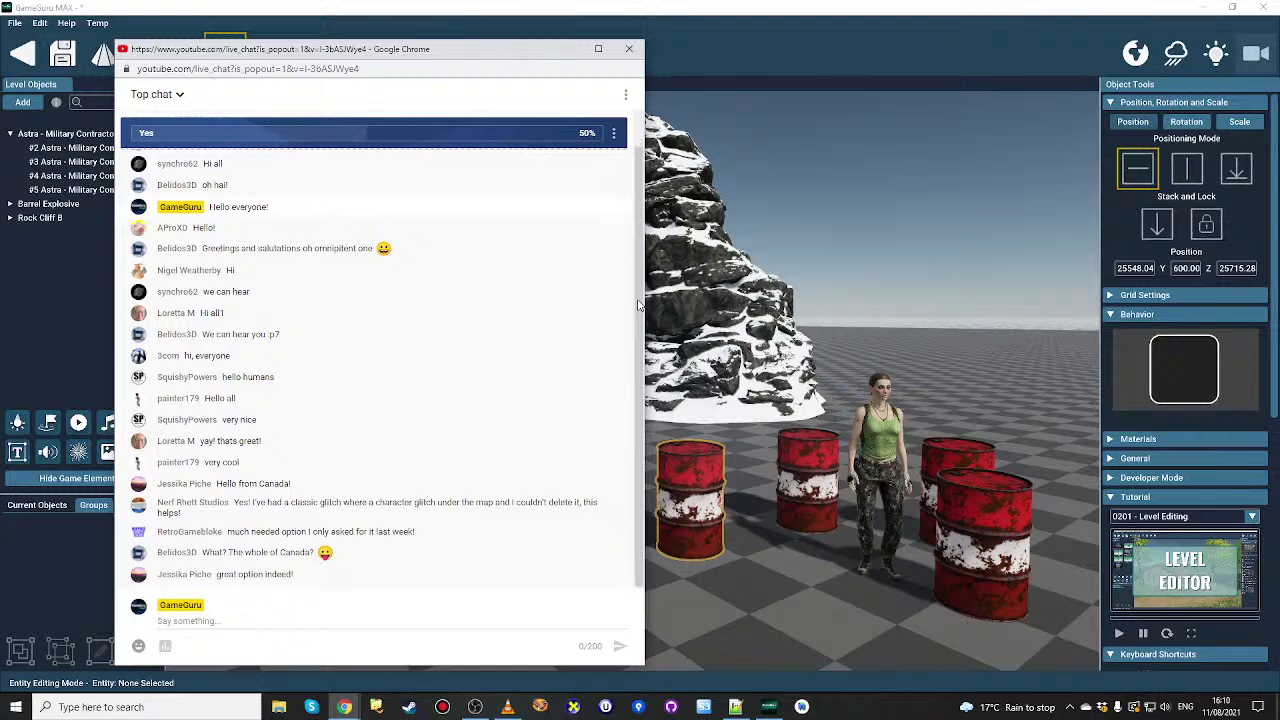